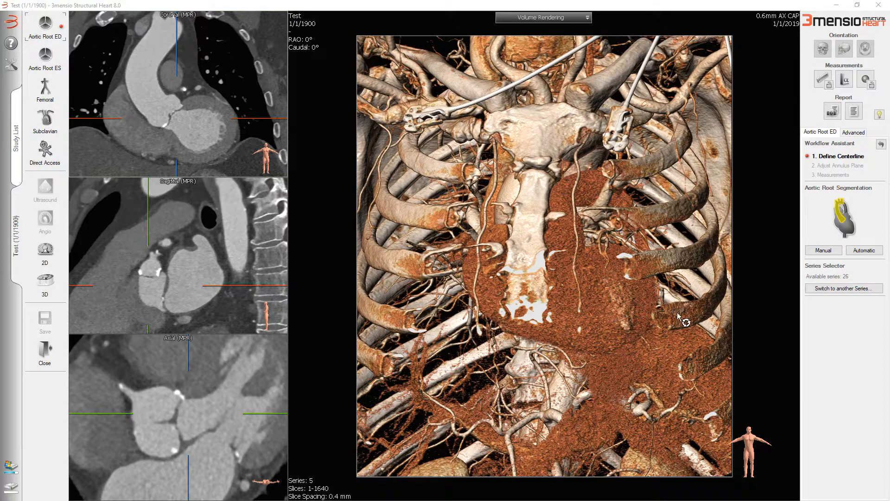
Define the aortic root centerline manually with three control points from the ascending aorta through the valve into the left ventricle.
click(824, 251)
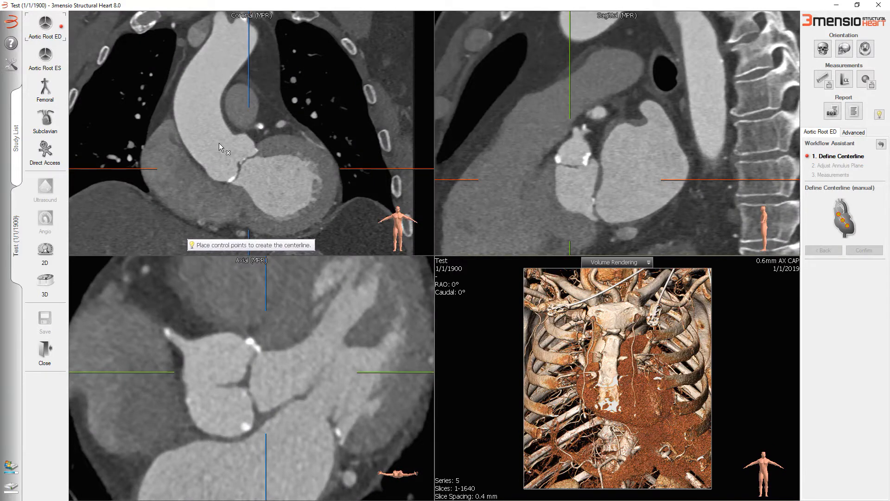
scroll(218, 144, up, 5)
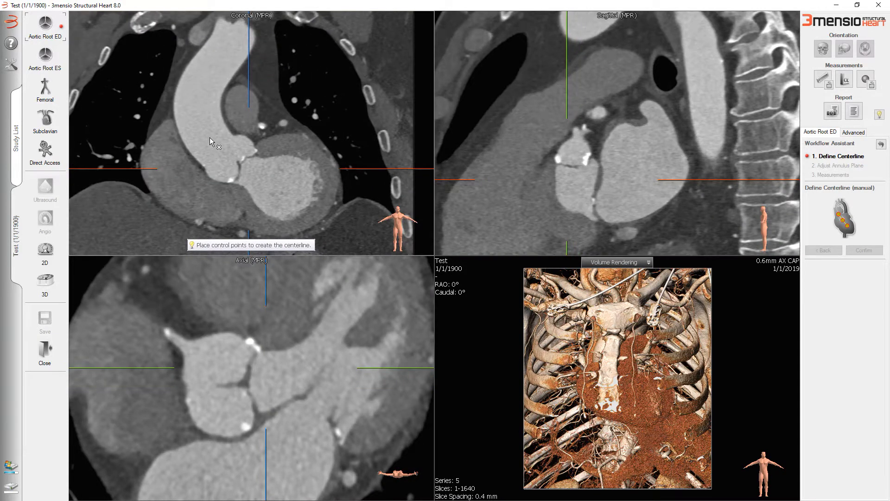
click(209, 137)
click(242, 165)
click(262, 178)
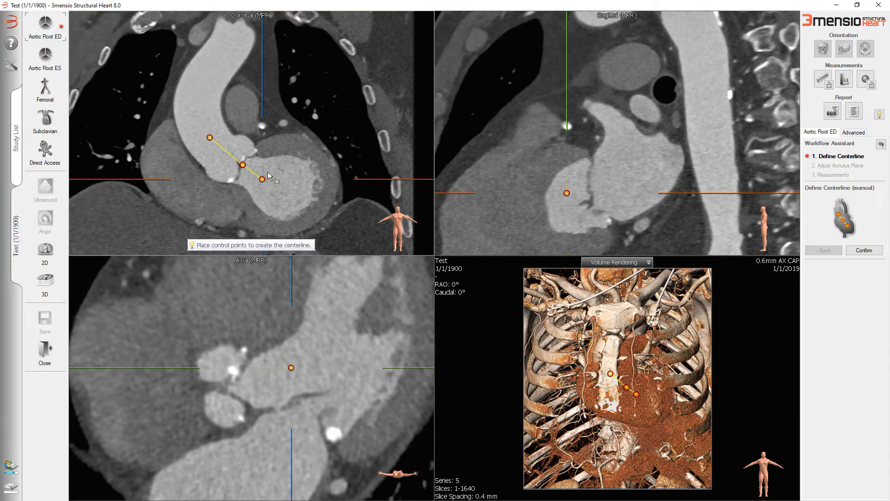
click(863, 252)
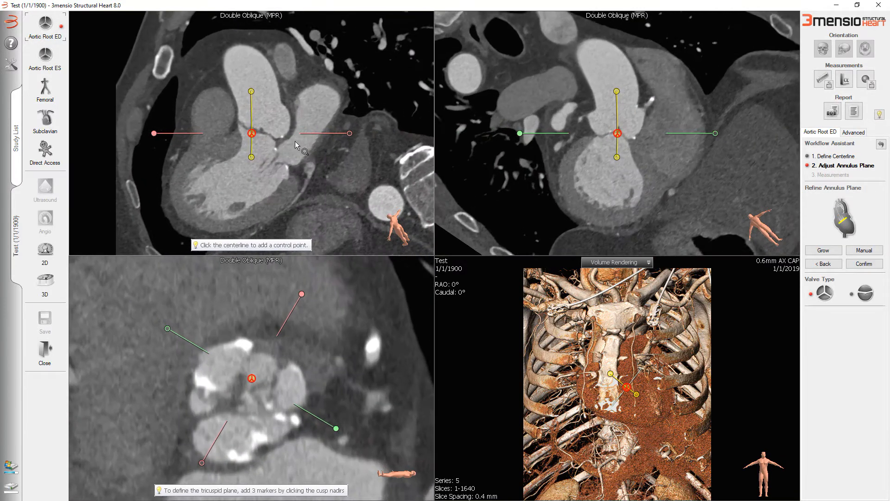
Examine the aortic root cross-sections from the left ventricular outflow tract through the cusps to the coronary ostia.
mouse_move(295, 141)
right_down()
mouse_move(293, 113)
mouse_move(299, 146)
right_up()
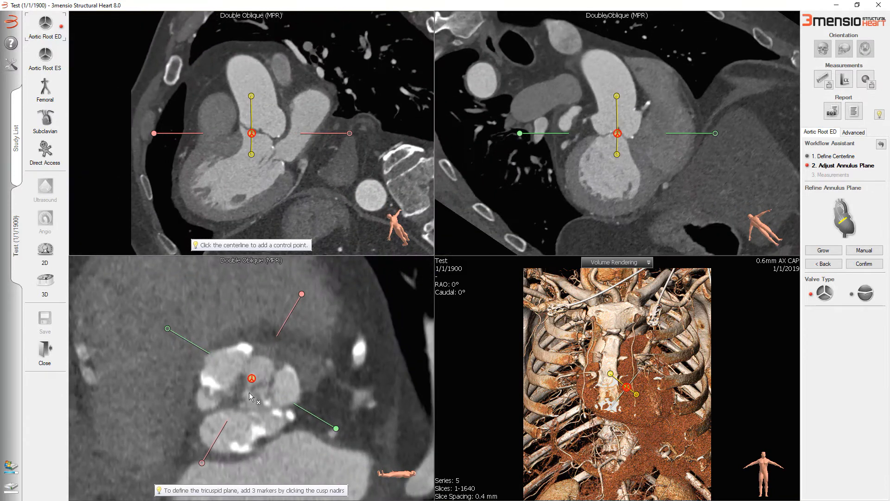
scroll(302, 380, down, 4)
scroll(301, 380, up, 3)
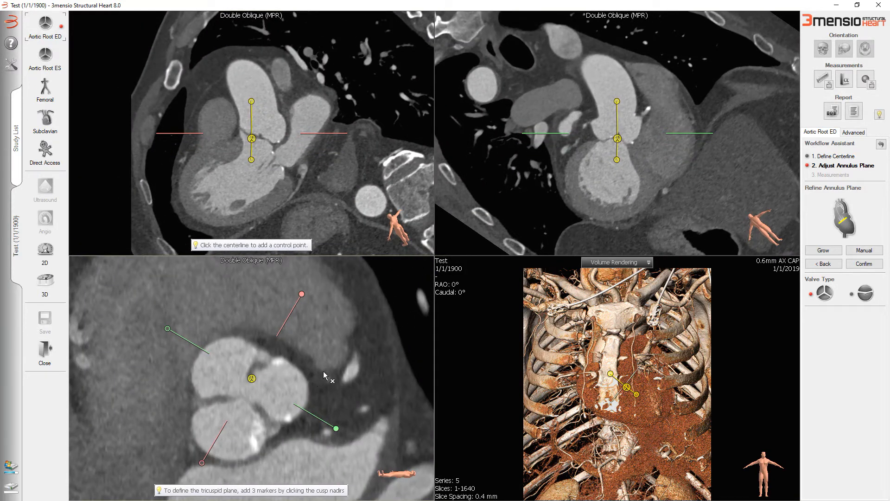
scroll(332, 370, down, 3)
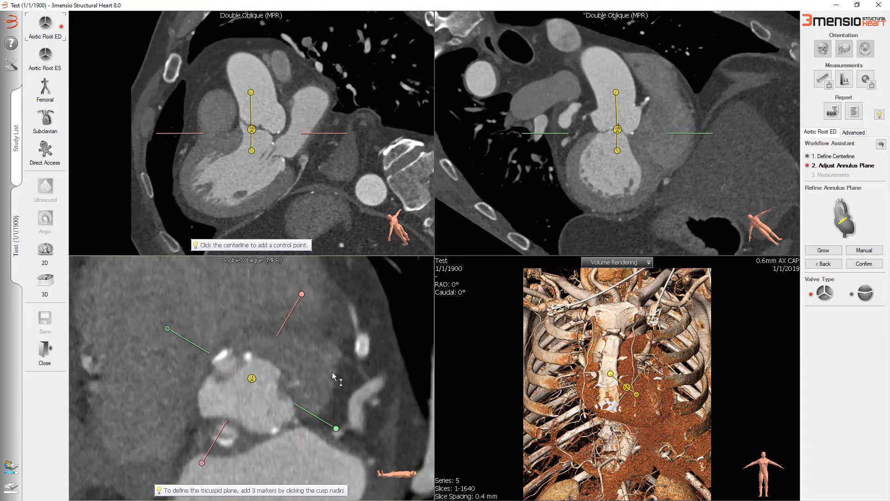
scroll(333, 374, down, 3)
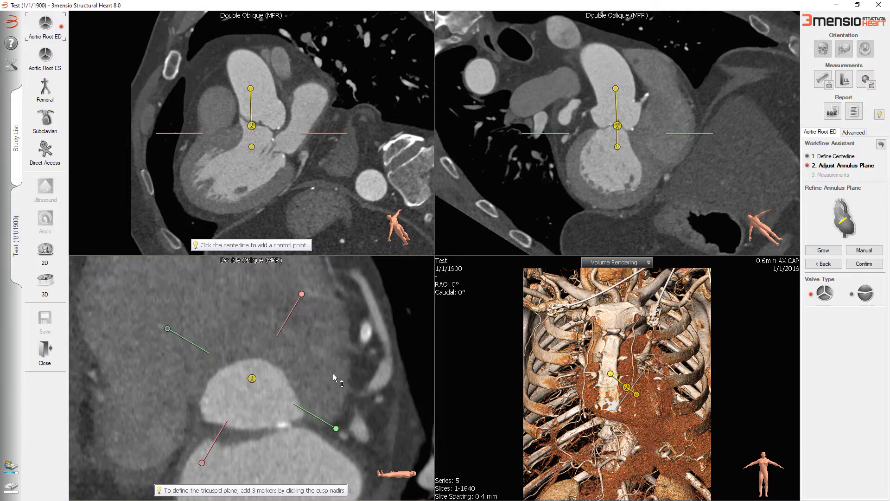
scroll(333, 373, up, 3)
scroll(335, 374, up, 5)
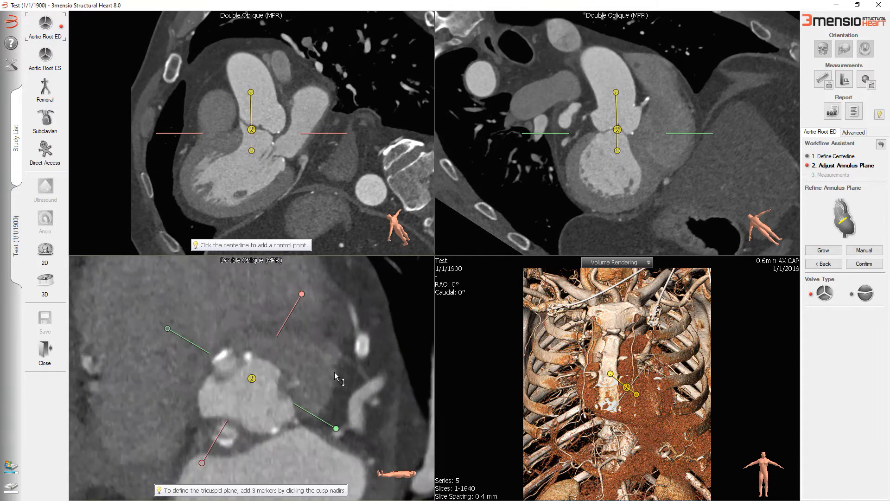
scroll(335, 368, up, 5)
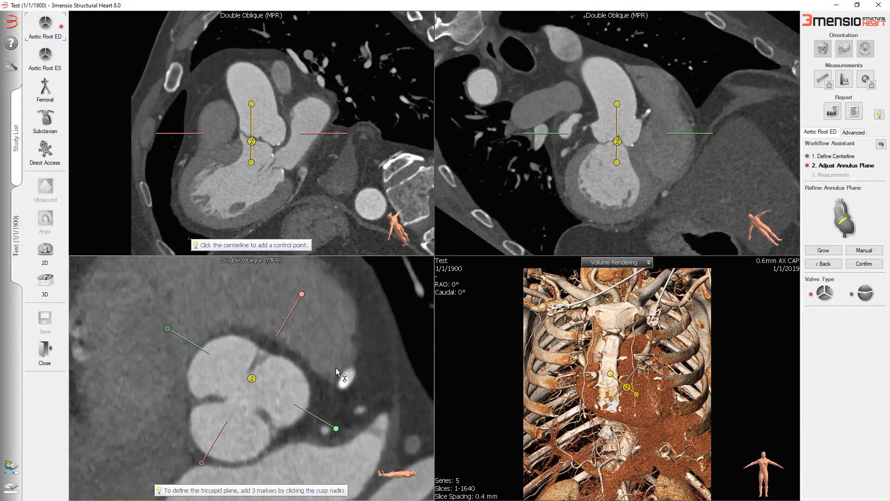
scroll(336, 363, up, 4)
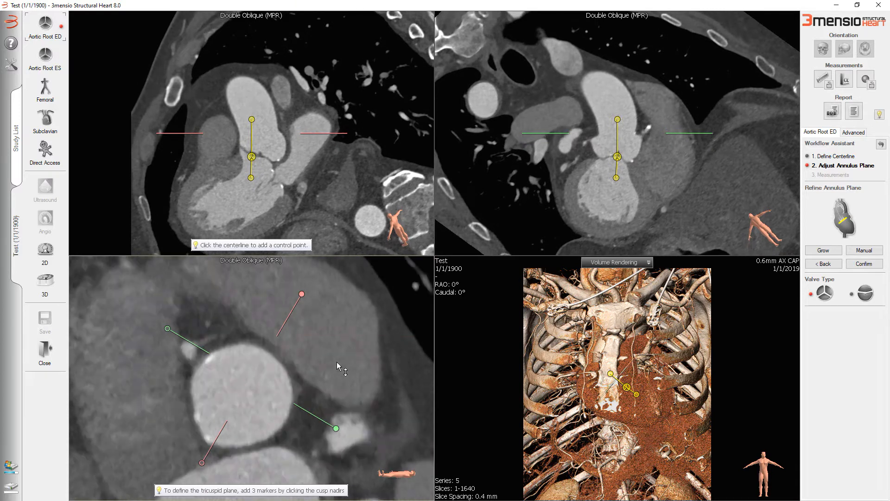
scroll(337, 362, up, 6)
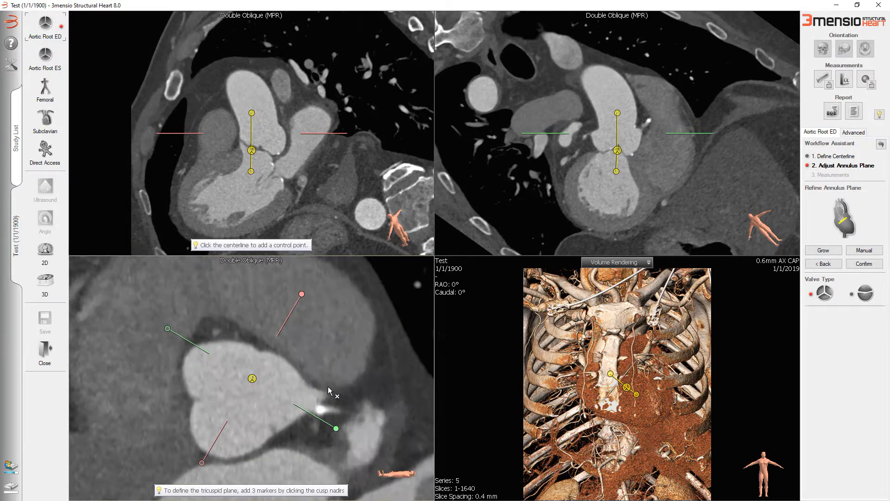
scroll(327, 386, up, 4)
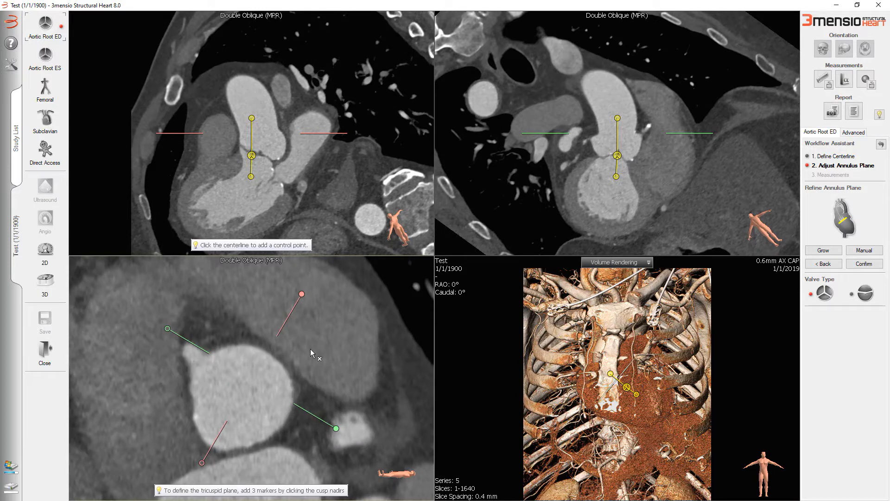
scroll(310, 350, up, 10)
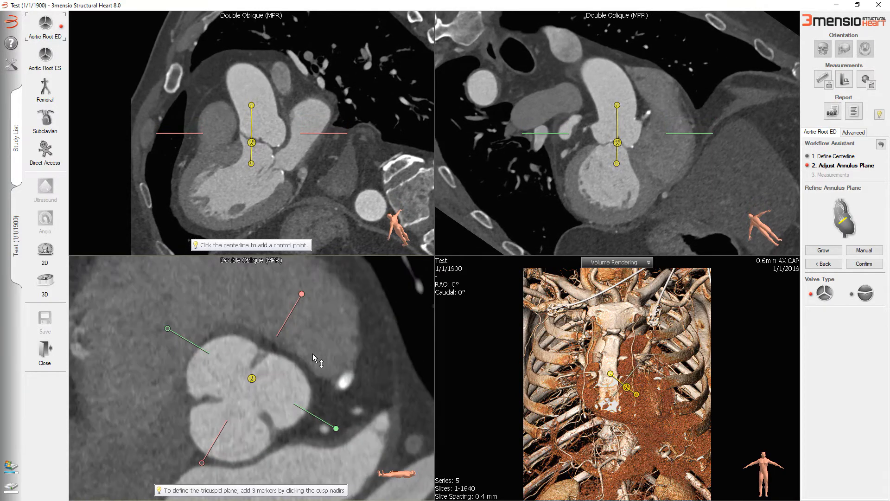
scroll(313, 354, up, 5)
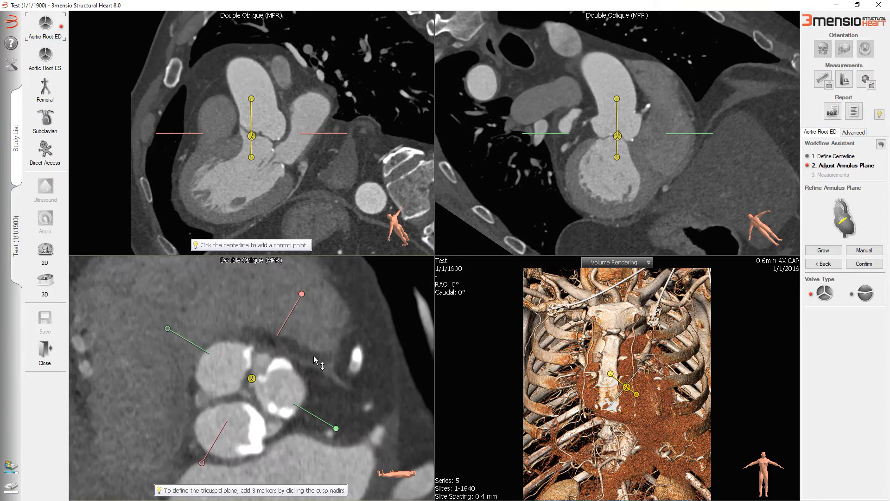
scroll(313, 357, up, 5)
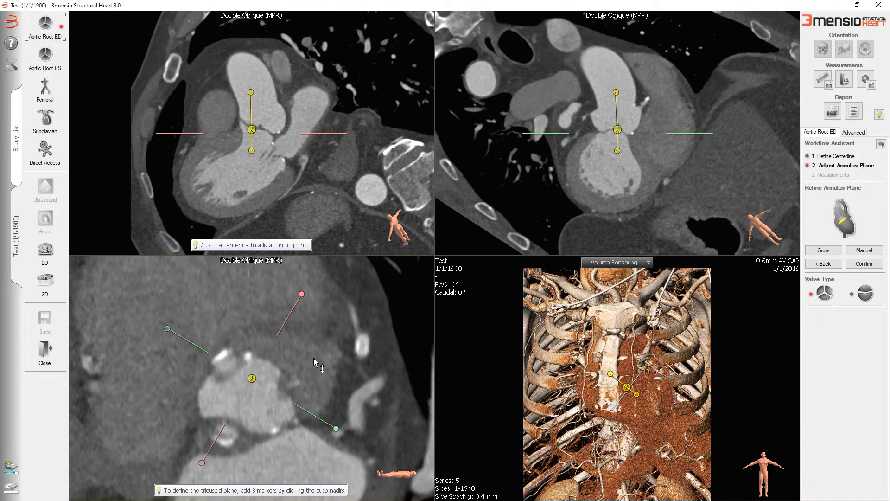
scroll(313, 362, up, 4)
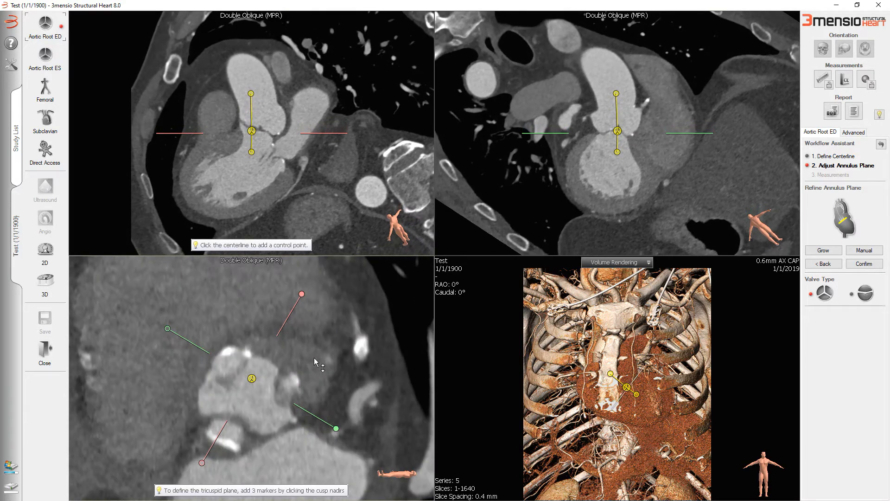
scroll(315, 362, up, 5)
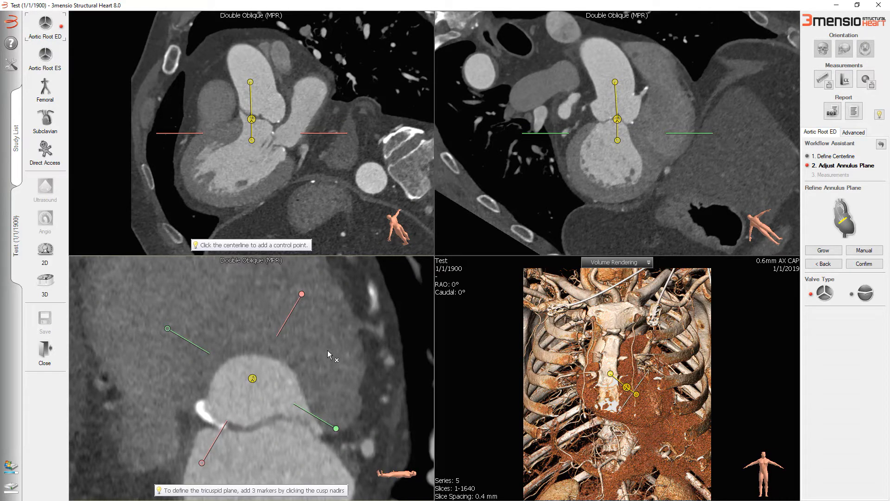
Place the first annulus plane marker at the nadir of the left coronary cusp in the magnified cross-section.
right_drag(288, 132, 286, 106)
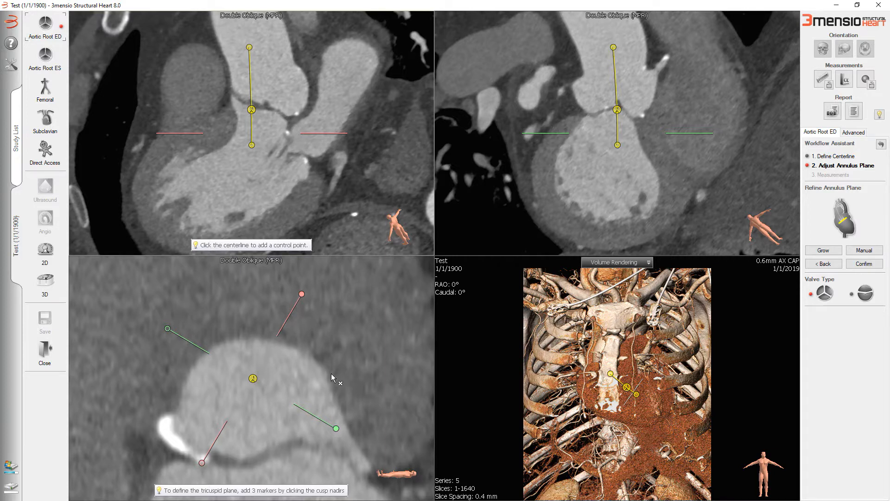
scroll(335, 390, down, 5)
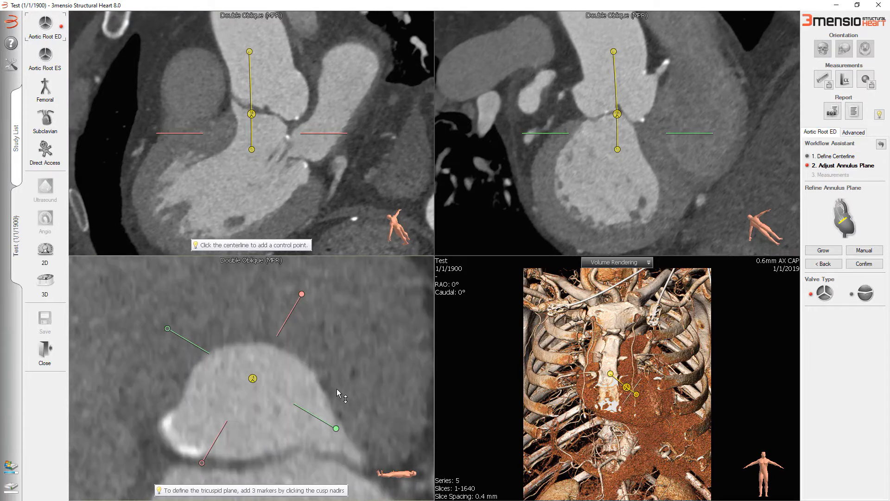
scroll(337, 385, down, 3)
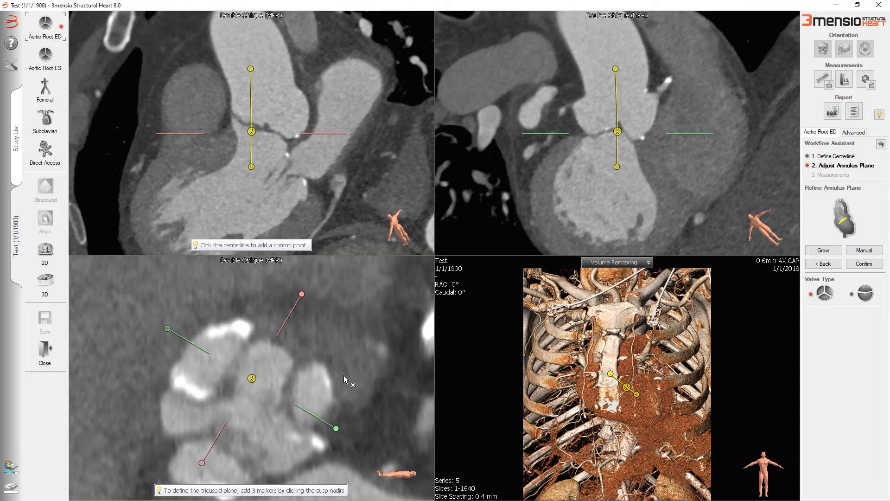
scroll(344, 376, up, 3)
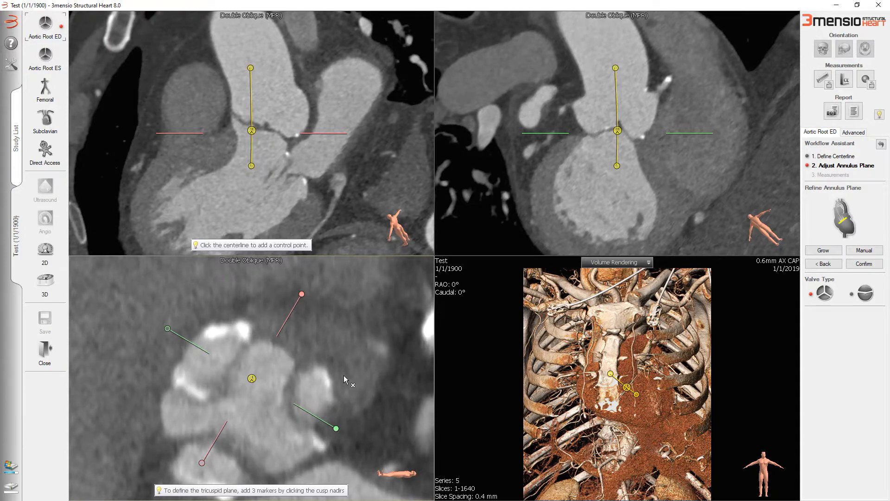
scroll(344, 376, up, 3)
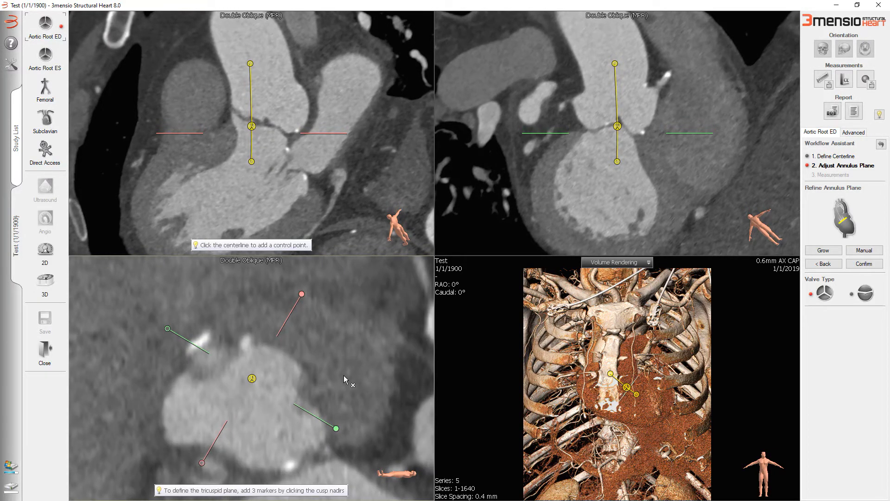
scroll(344, 376, up, 3)
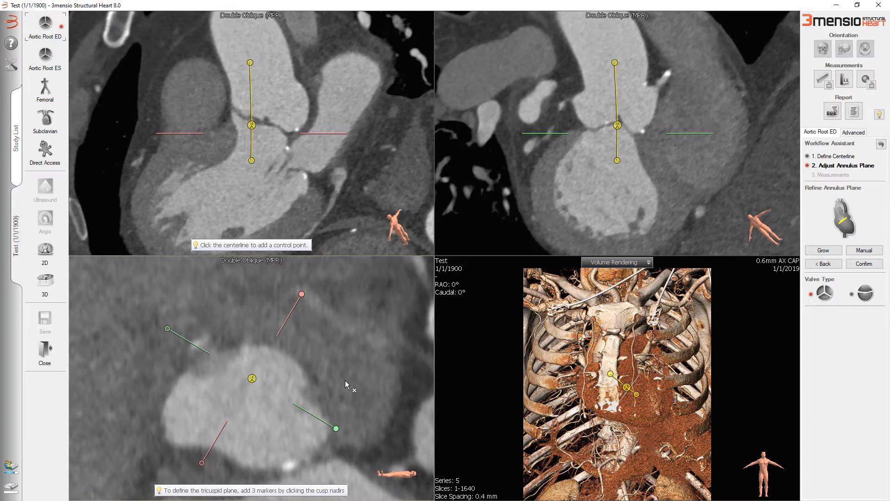
click(314, 391)
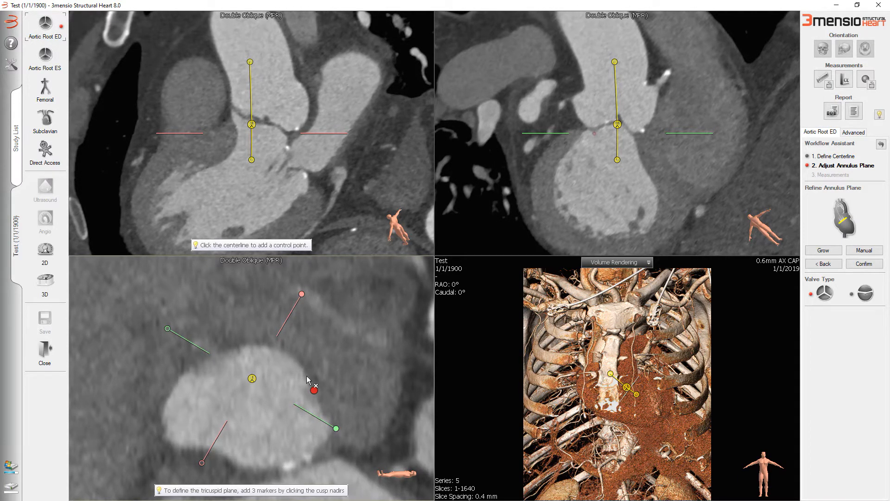
Place the second annulus plane marker at the nadir of the right coronary cusp.
scroll(304, 375, down, 7)
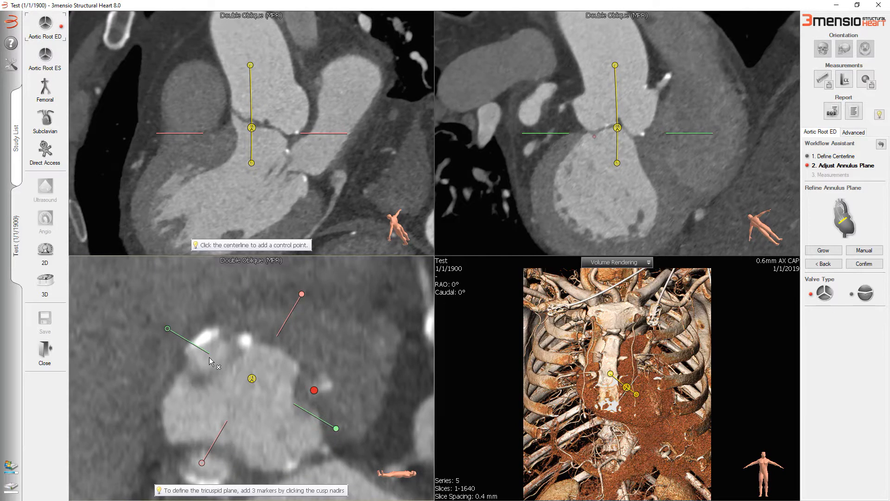
scroll(209, 357, up, 6)
scroll(210, 358, up, 2)
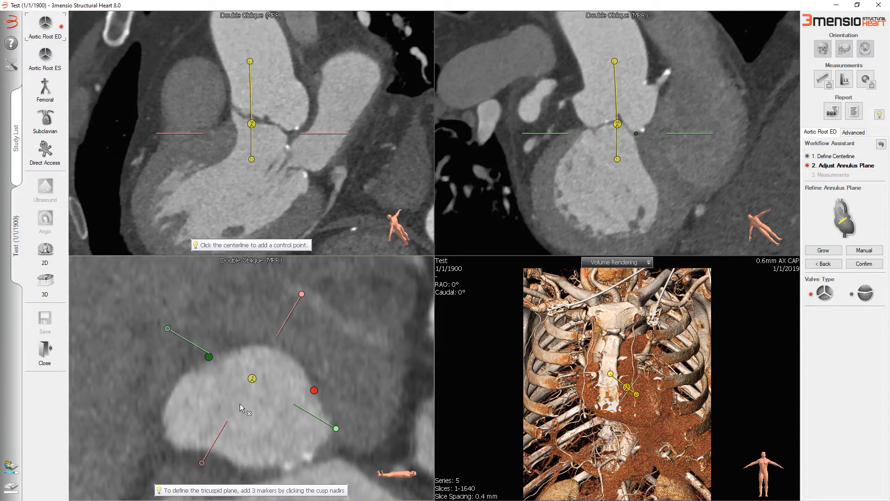
Place the third marker at the nadir of the non-coronary cusp to define the tricuspid annulus plane.
scroll(238, 405, down, 3)
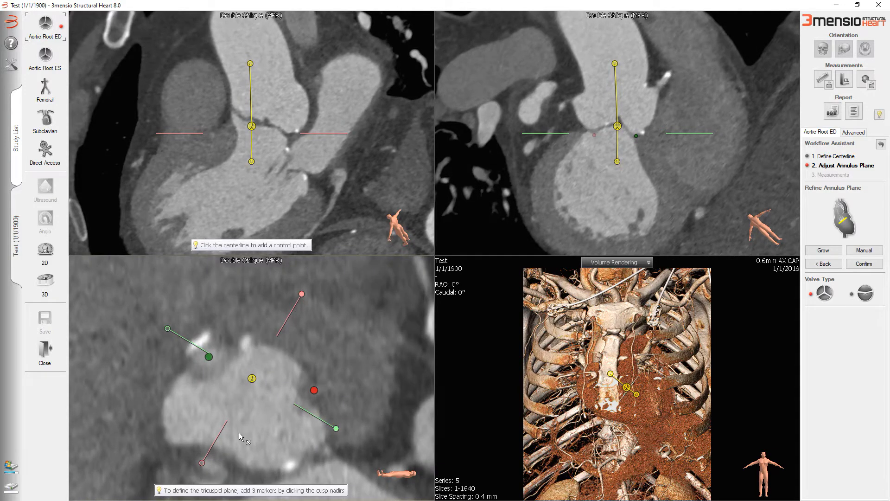
scroll(238, 432, up, 4)
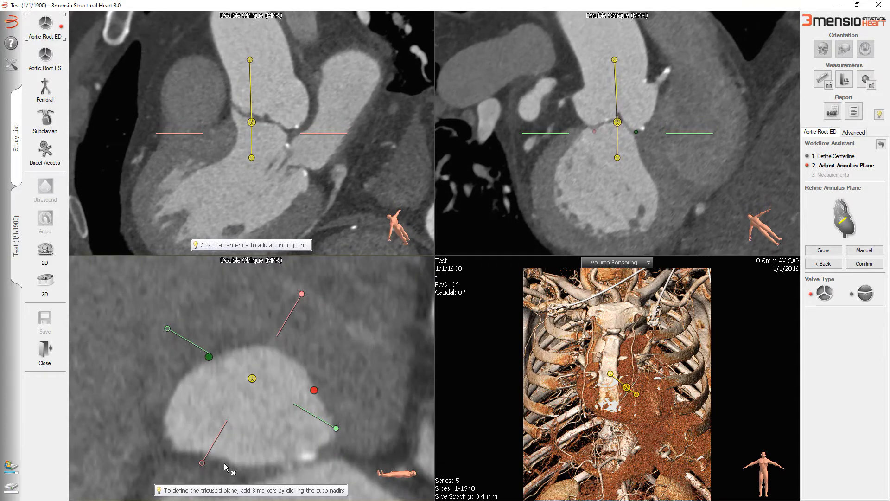
scroll(213, 461, down, 4)
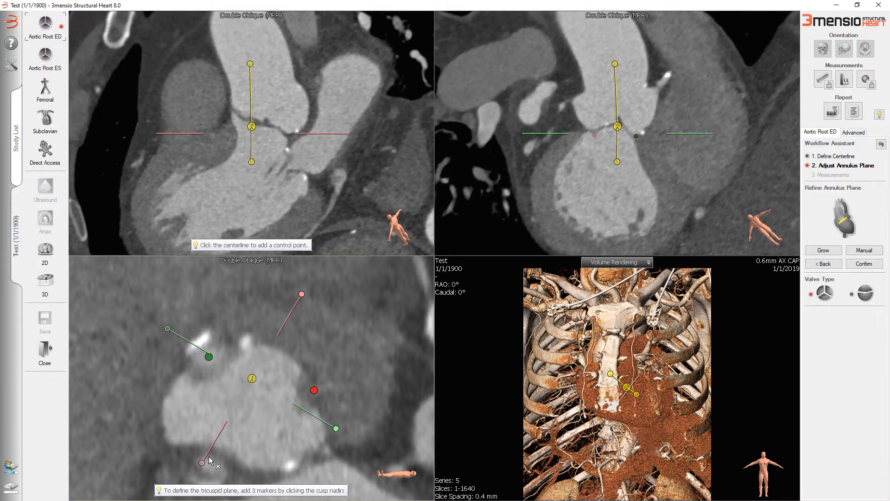
scroll(210, 461, down, 3)
click(213, 455)
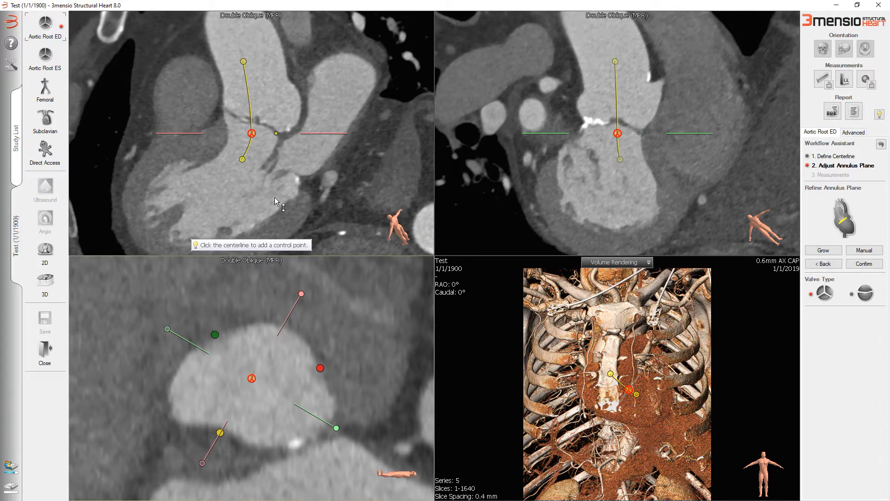
Center the centerline's upper control point in the ascending aorta and realign its lower point in the ventricular outflow tract.
drag(243, 61, 259, 64)
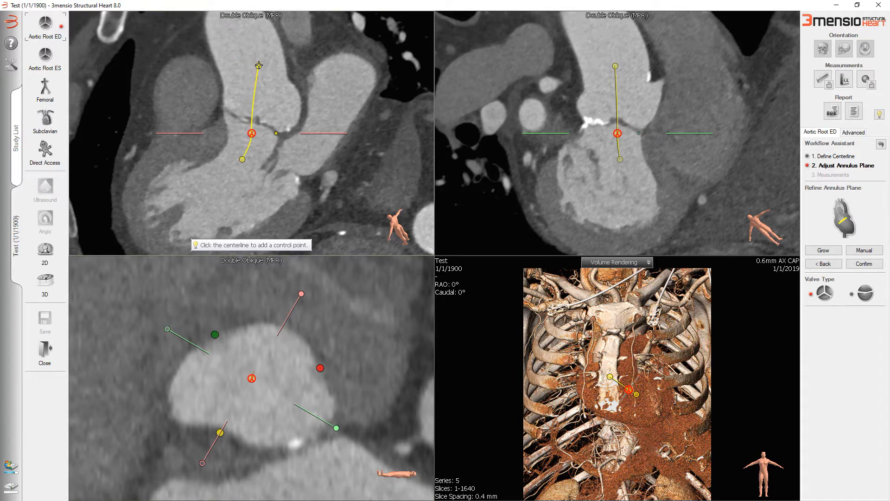
drag(258, 65, 258, 69)
drag(243, 160, 248, 159)
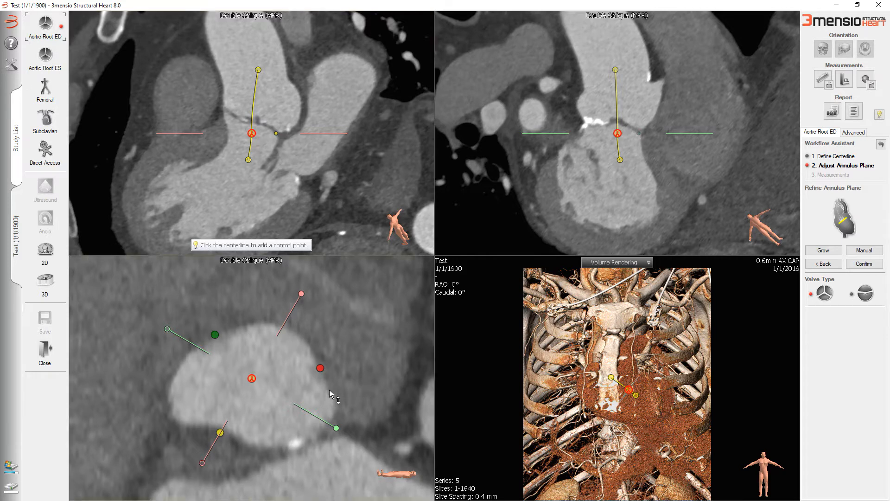
Reposition the green right coronary cusp marker at the cusp's nadir in the magnified long-axis view through that cusp.
drag(330, 391, 331, 388)
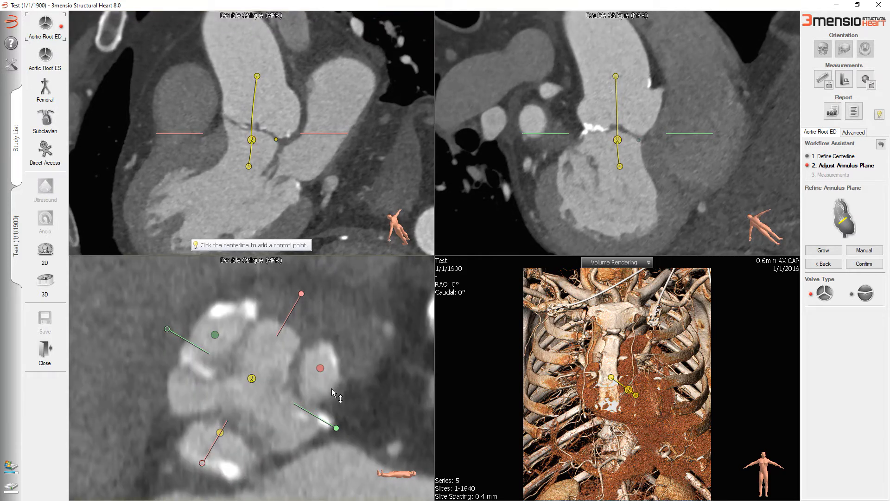
scroll(332, 389, down, 2)
scroll(333, 393, down, 2)
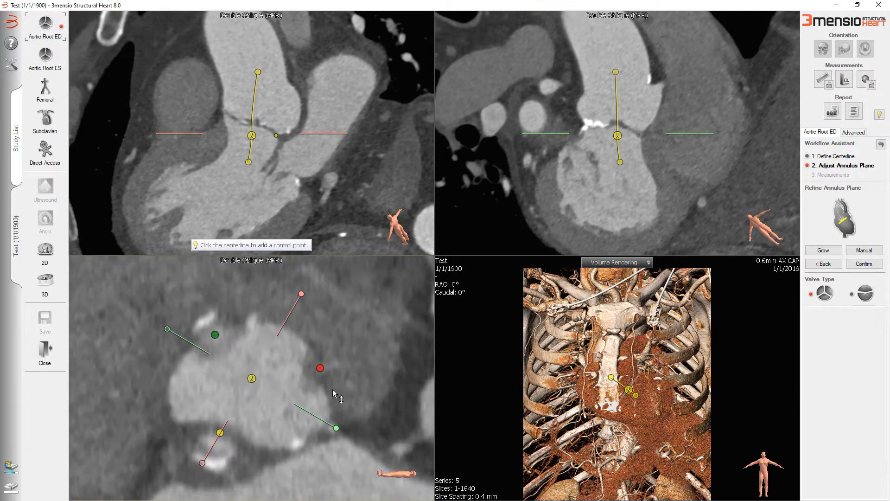
scroll(339, 394, down, 3)
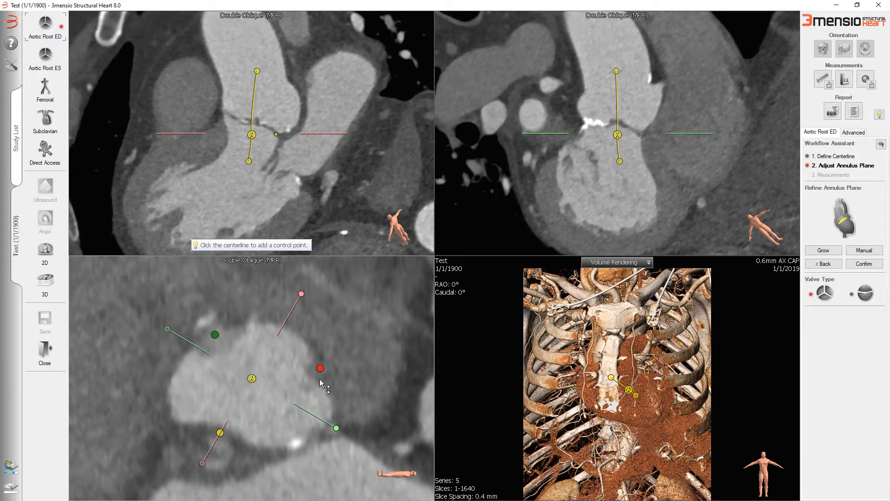
scroll(326, 383, down, 2)
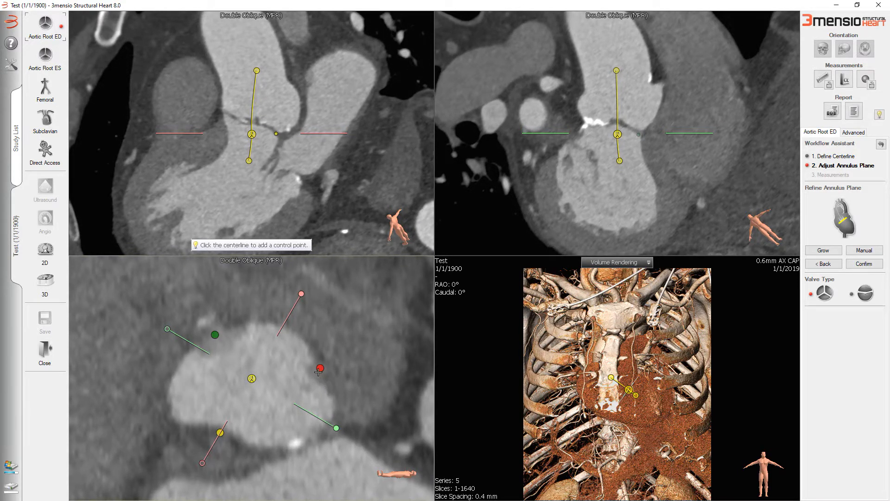
click(216, 335)
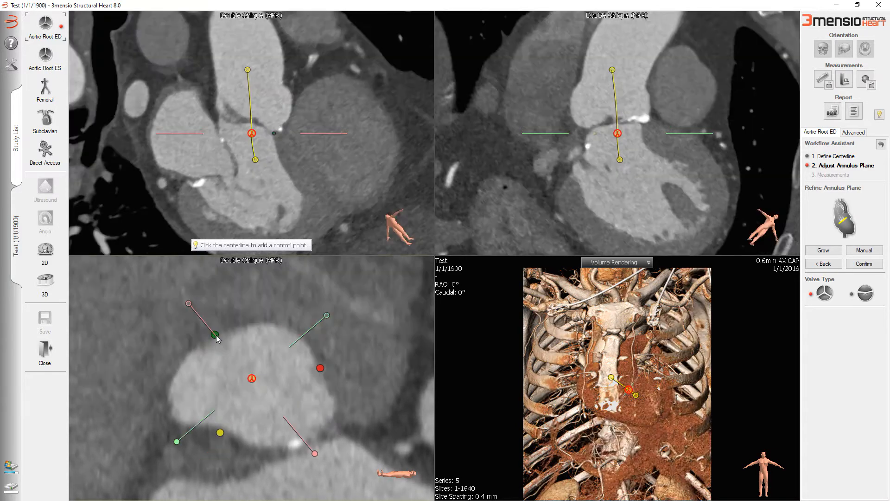
click(275, 133)
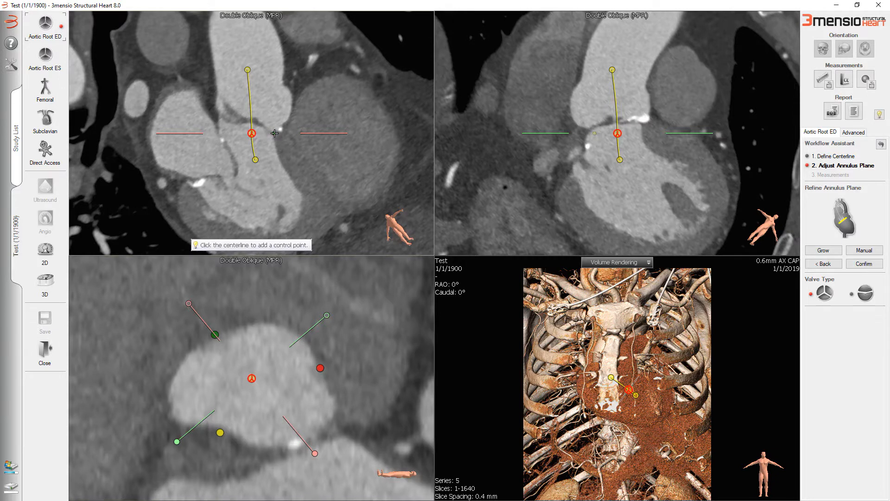
right_drag(280, 155, 280, 85)
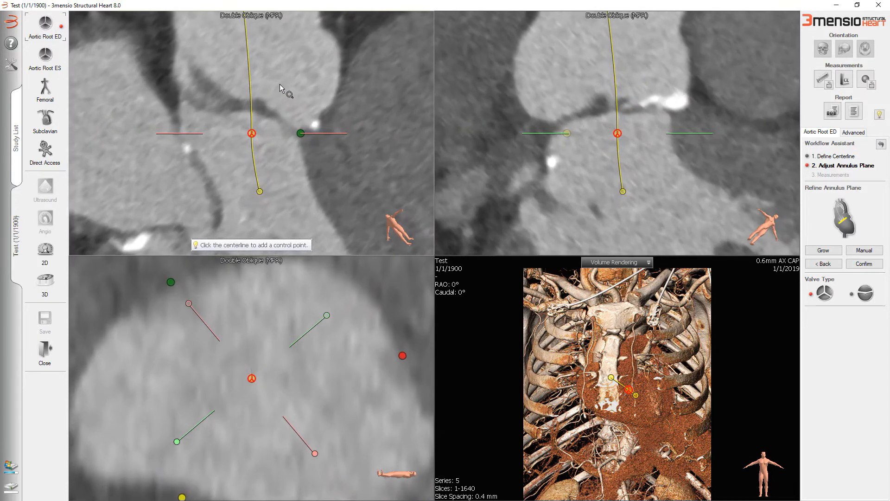
drag(302, 133, 298, 134)
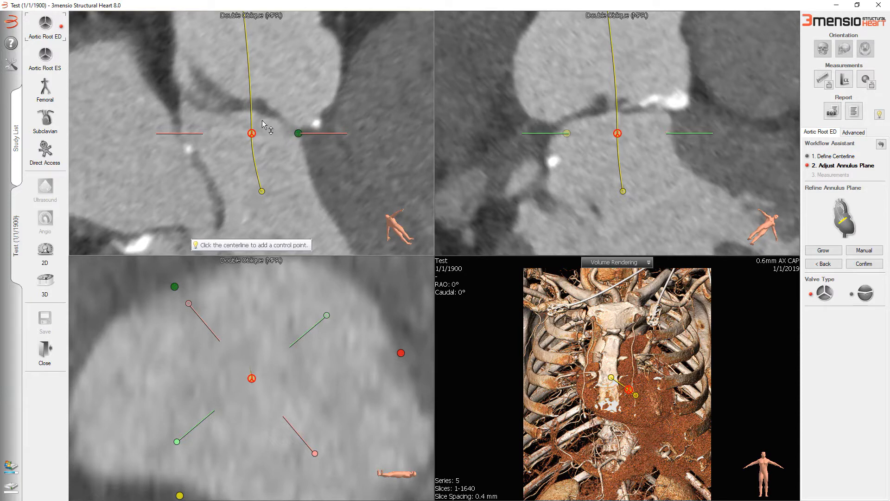
Align the long-axis view with the yellow non-coronary cusp marker and readjust the marker at that cusp's nadir.
right_drag(296, 371, 304, 405)
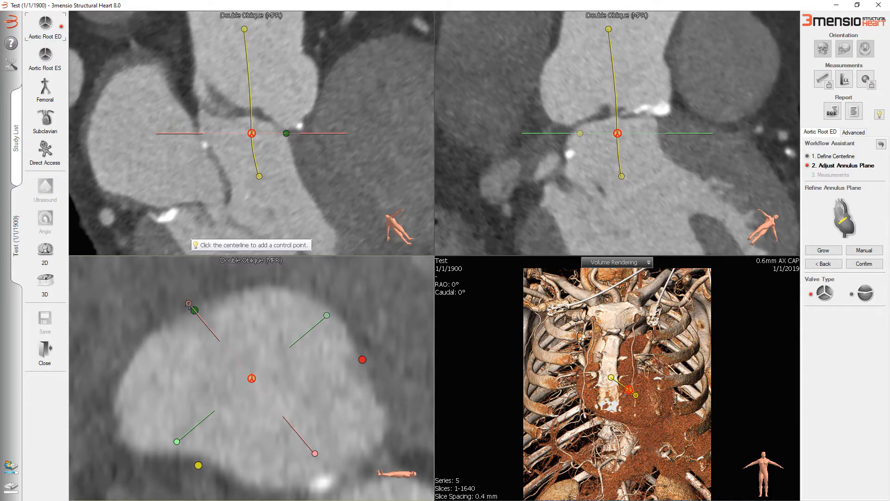
drag(188, 303, 192, 473)
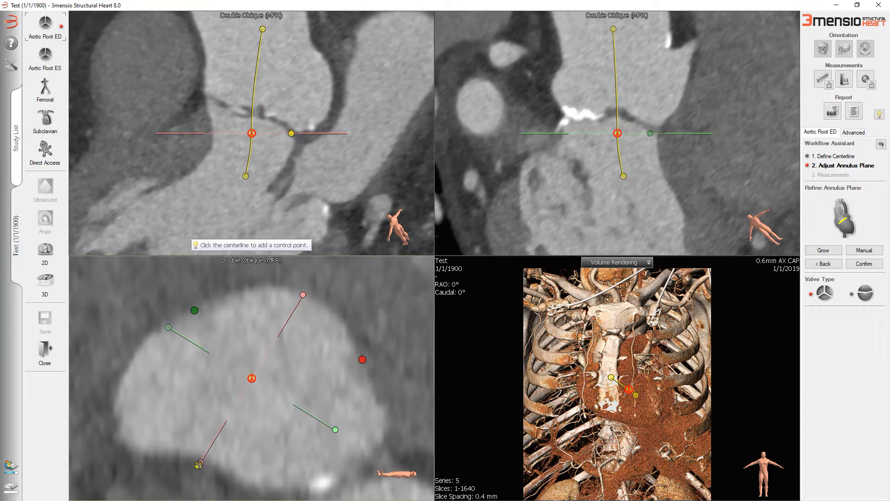
click(363, 360)
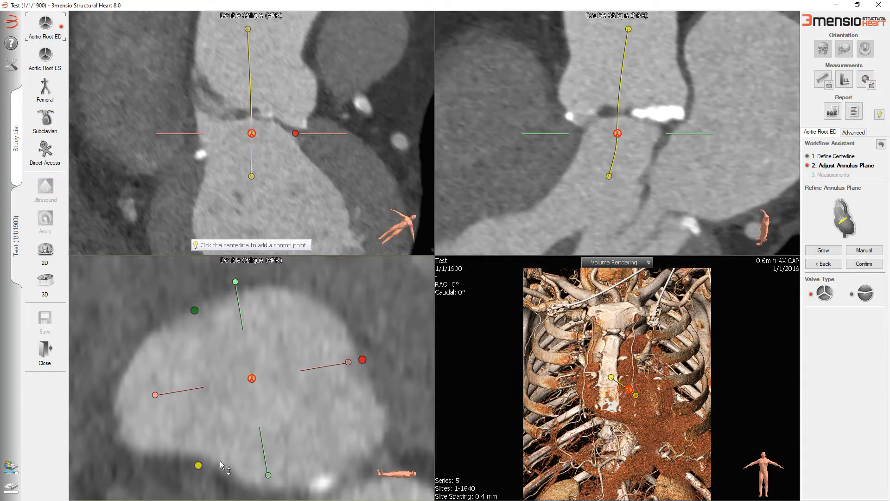
click(198, 465)
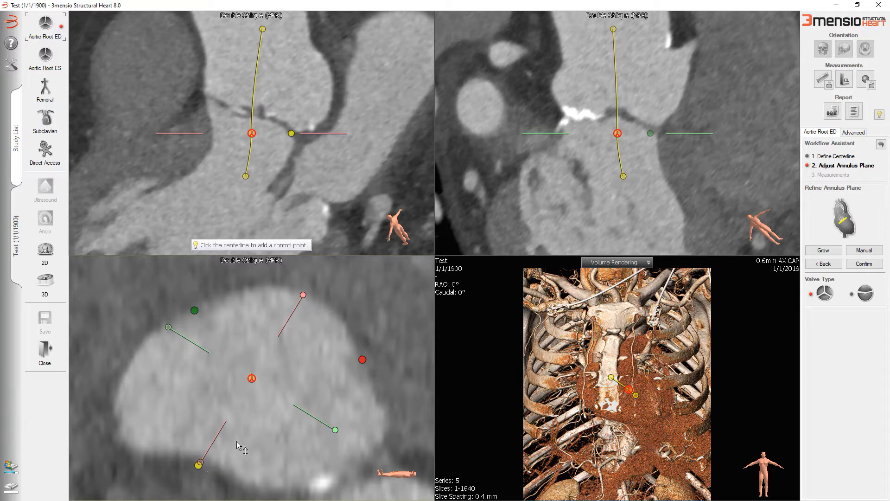
scroll(260, 434, down, 4)
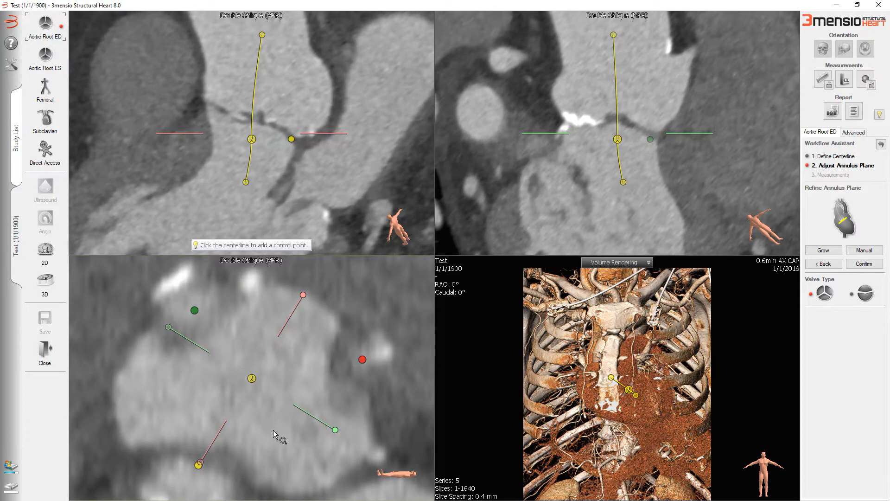
scroll(274, 430, down, 5)
scroll(260, 385, up, 2)
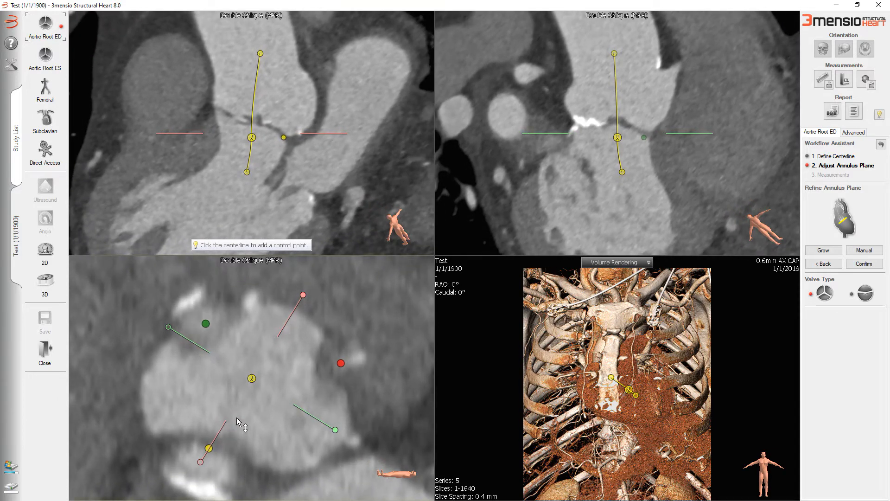
scroll(266, 427, up, 3)
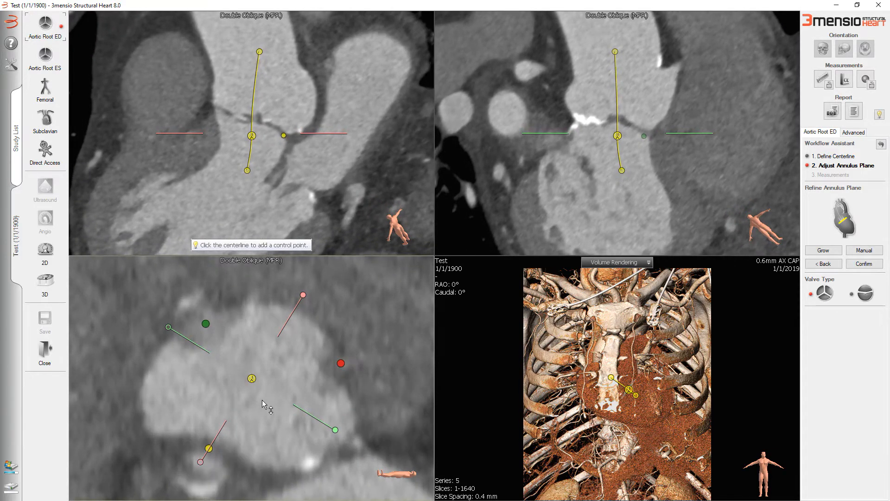
scroll(263, 395, up, 3)
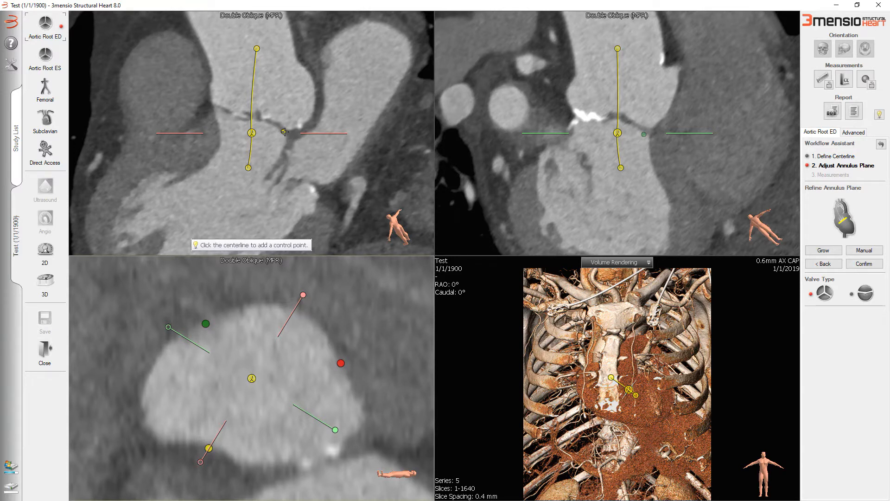
drag(284, 132, 285, 134)
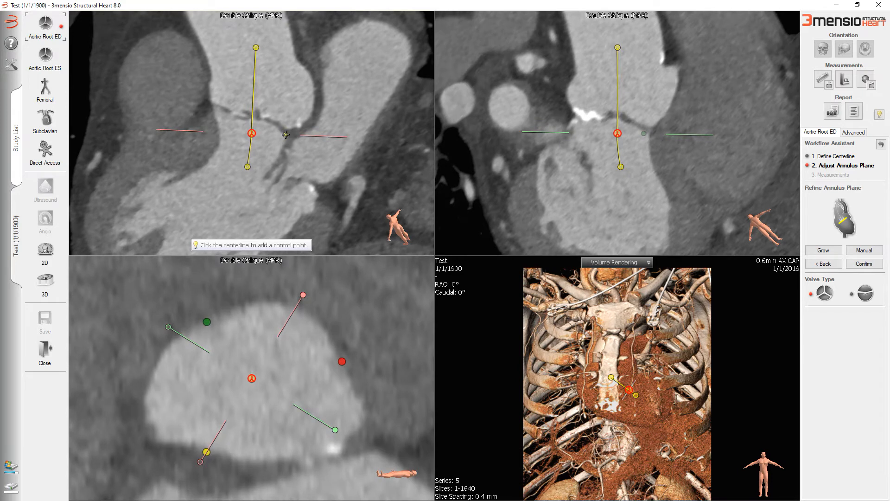
drag(285, 135, 285, 133)
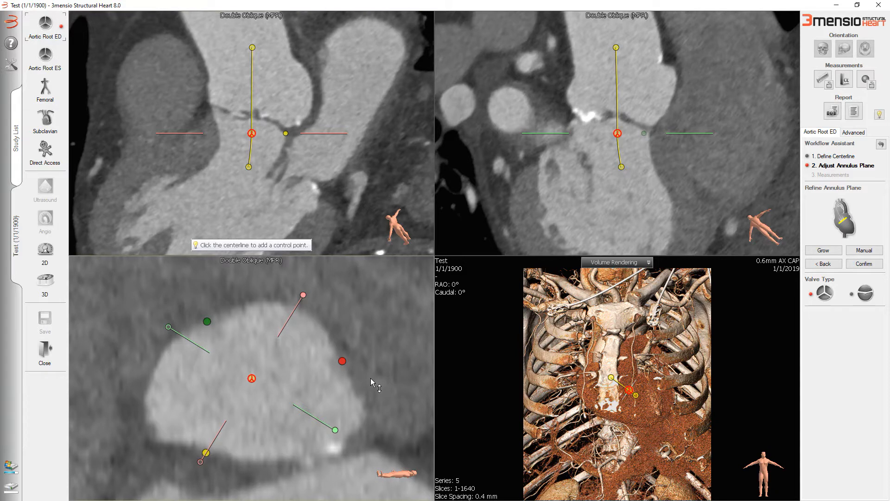
Check the three cusp markers in the cross-sections above and below the annulus plane, and confirm the plane for measurements.
scroll(371, 378, up, 5)
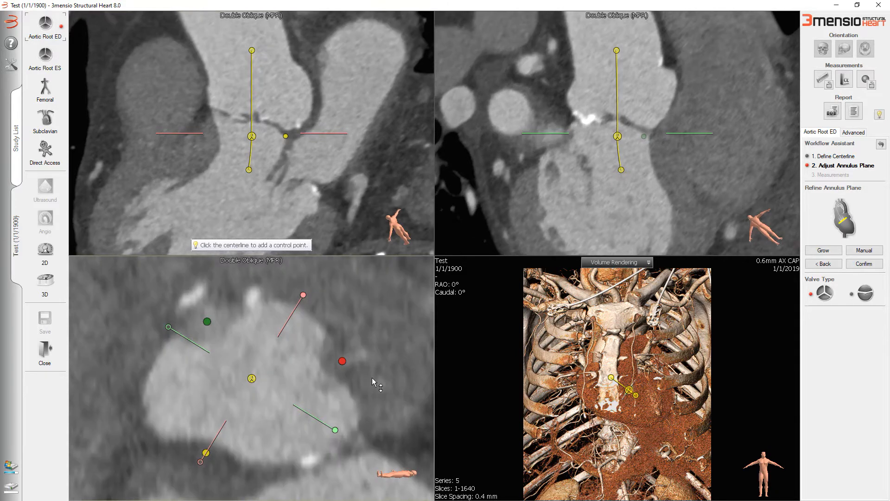
scroll(373, 378, down, 4)
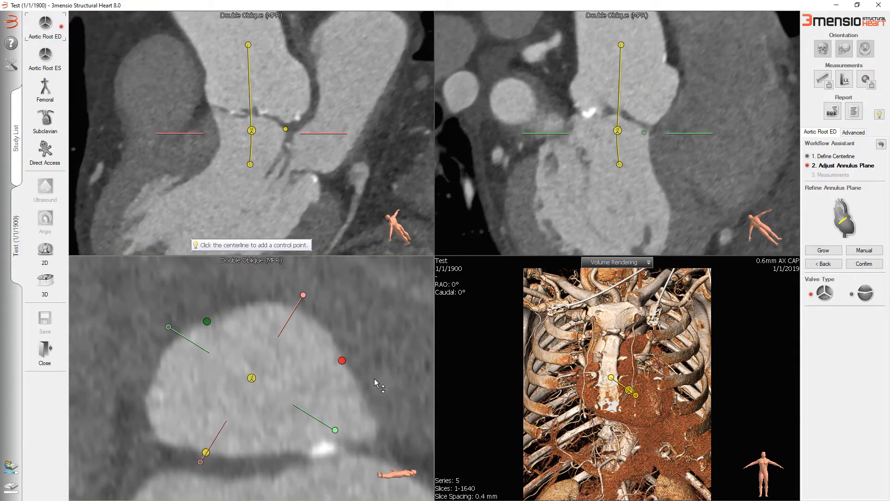
scroll(375, 378, down, 4)
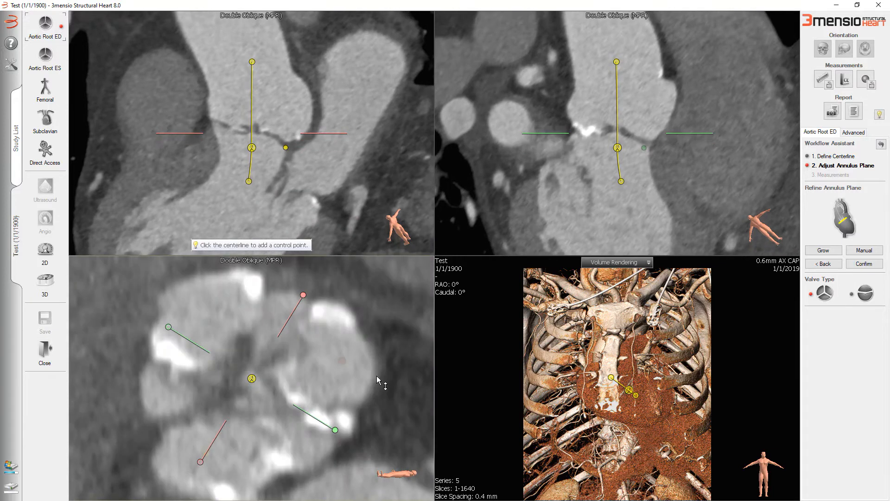
scroll(376, 378, up, 3)
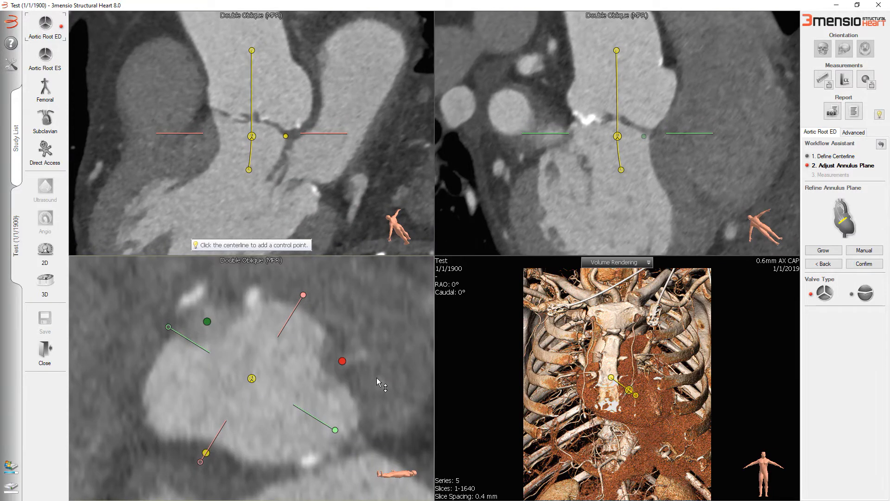
scroll(371, 377, down, 2)
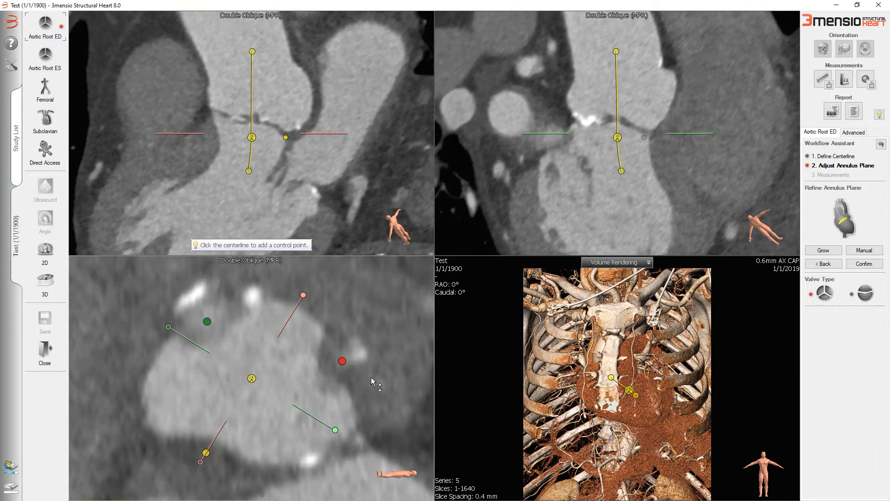
scroll(371, 377, up, 2)
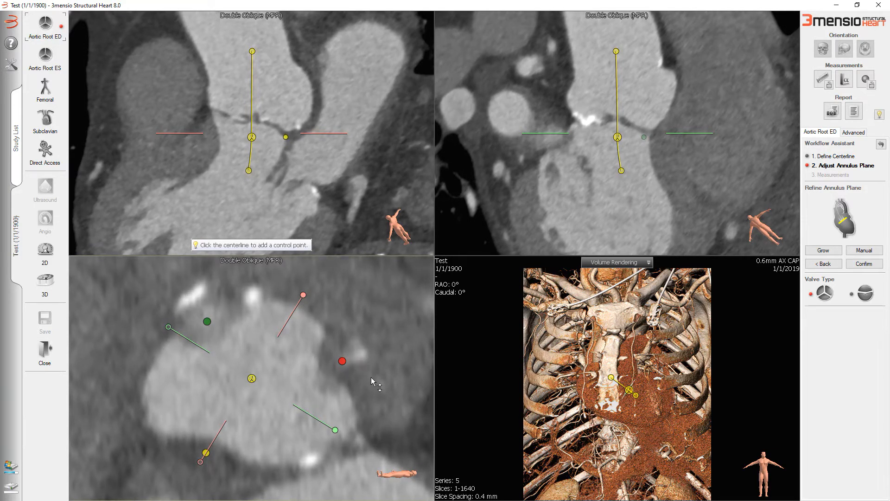
scroll(371, 377, up, 2)
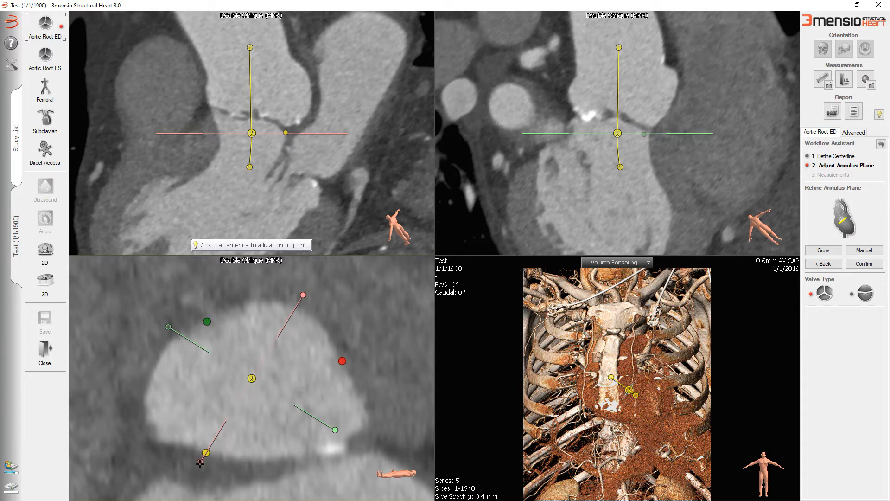
drag(199, 462, 180, 290)
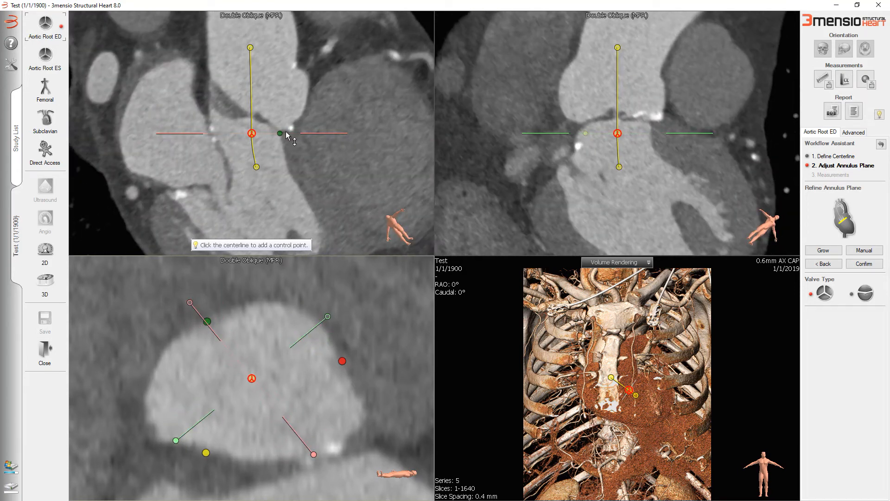
click(864, 264)
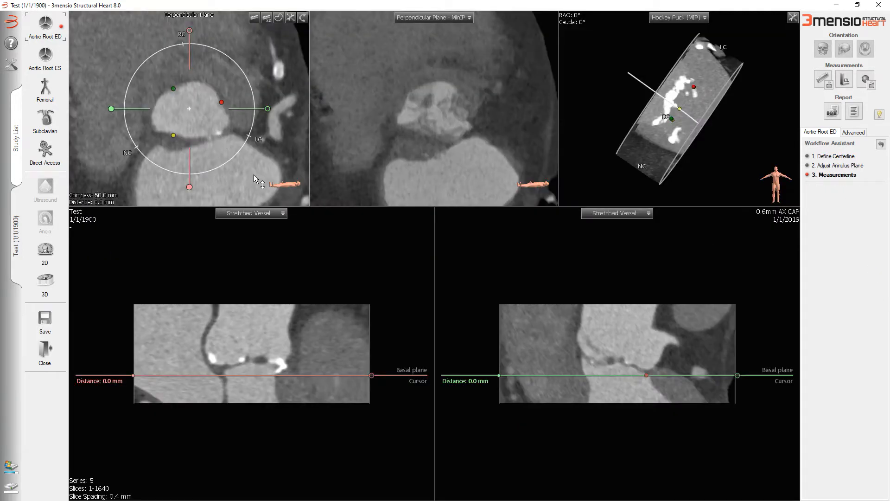
Trace the annulus contour along the lumen border in the enlarged perpendicular plane and place its measurement label above the contour.
double_click(269, 160)
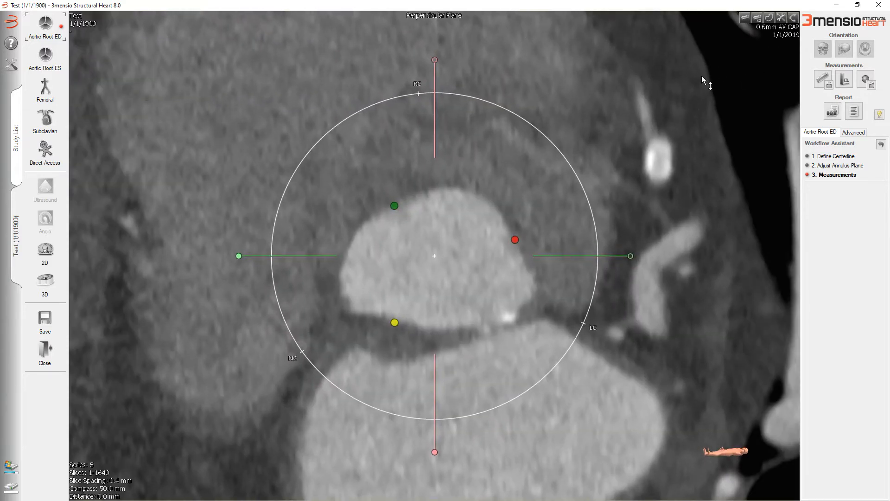
click(768, 19)
mouse_move(508, 223)
mouse_down()
mouse_move(487, 201)
mouse_move(452, 187)
mouse_move(412, 197)
mouse_move(350, 246)
mouse_move(337, 290)
mouse_move(373, 317)
mouse_move(423, 328)
mouse_move(499, 323)
mouse_move(528, 302)
mouse_move(525, 263)
mouse_up()
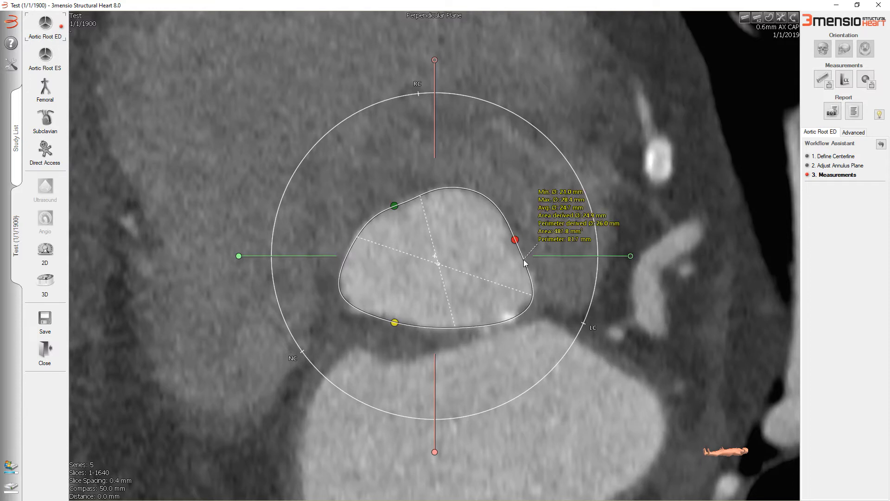
click(512, 318)
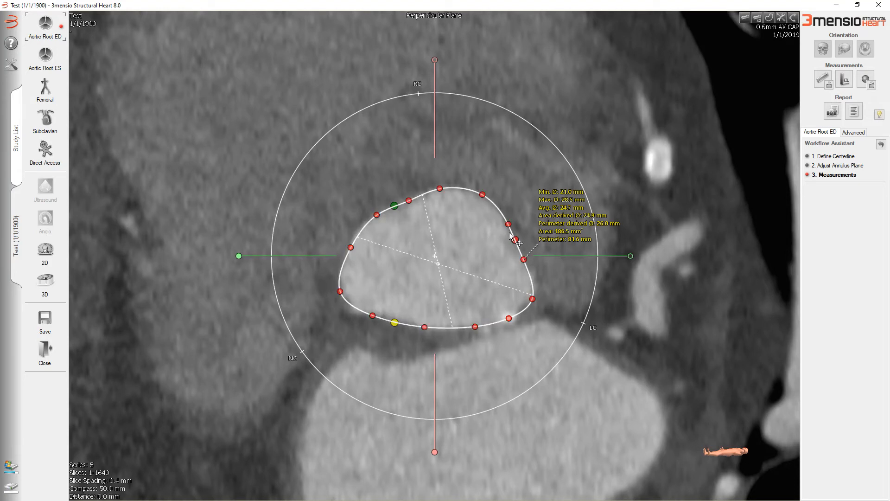
drag(565, 212, 522, 158)
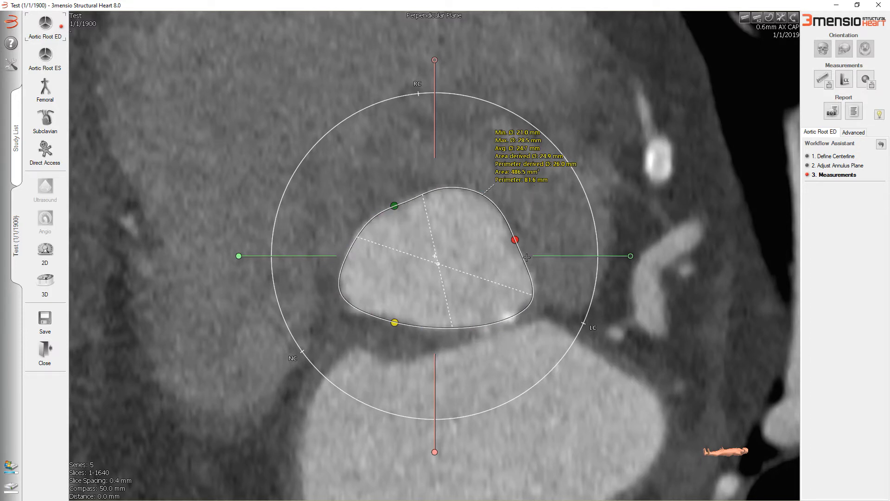
Refine the contour point near the non-coronary cusp against the lumen border and shift the whole annulus contour slightly.
drag(340, 291, 377, 292)
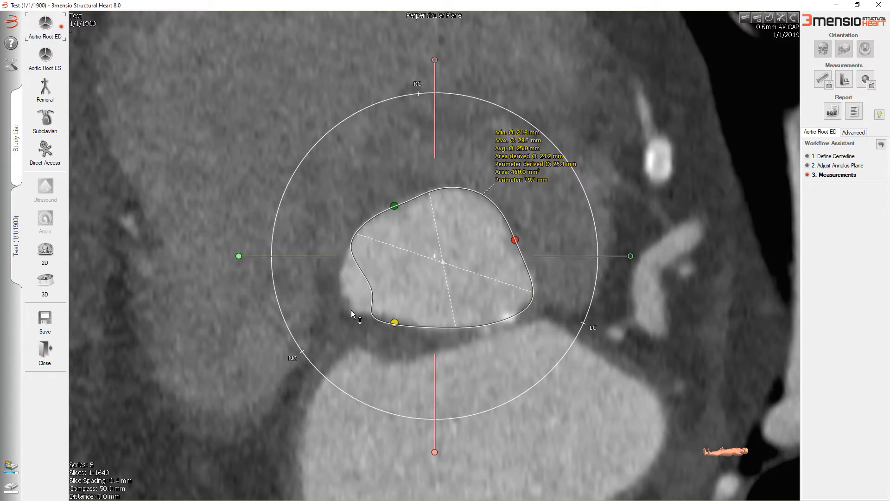
drag(370, 291, 340, 294)
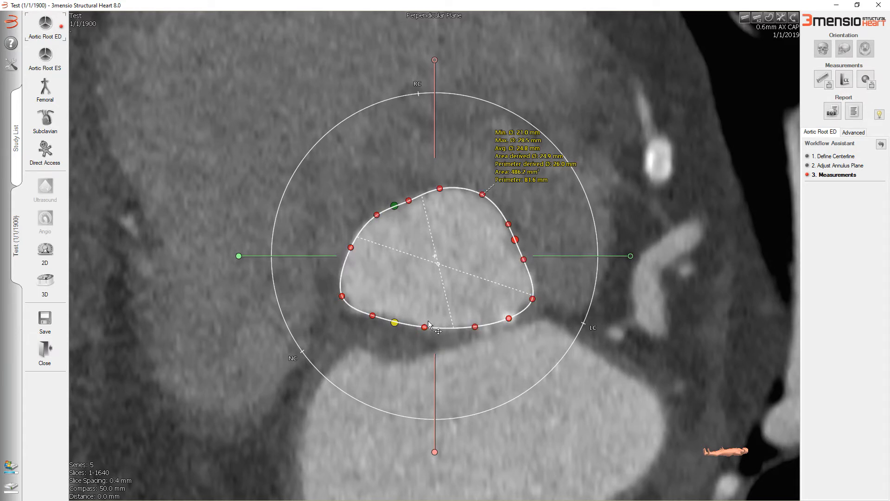
drag(424, 327, 449, 331)
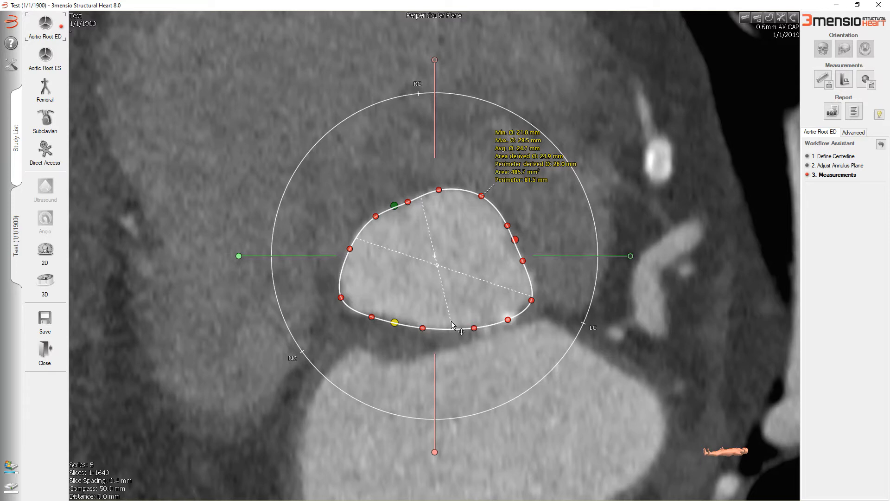
mouse_move(448, 330)
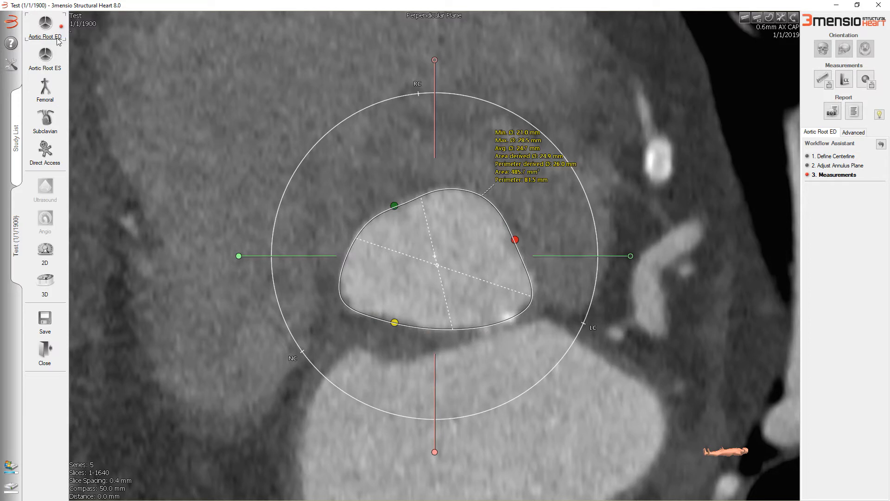
click(12, 65)
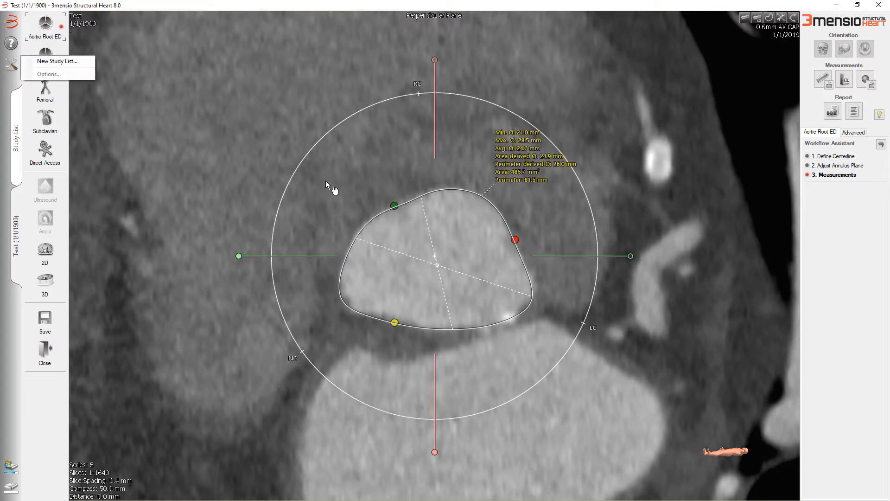
click(499, 339)
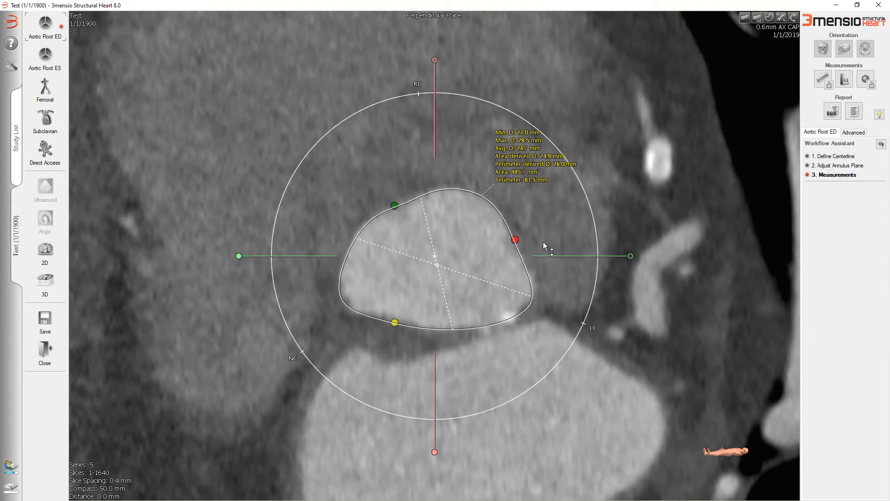
right_click(537, 163)
click(741, 248)
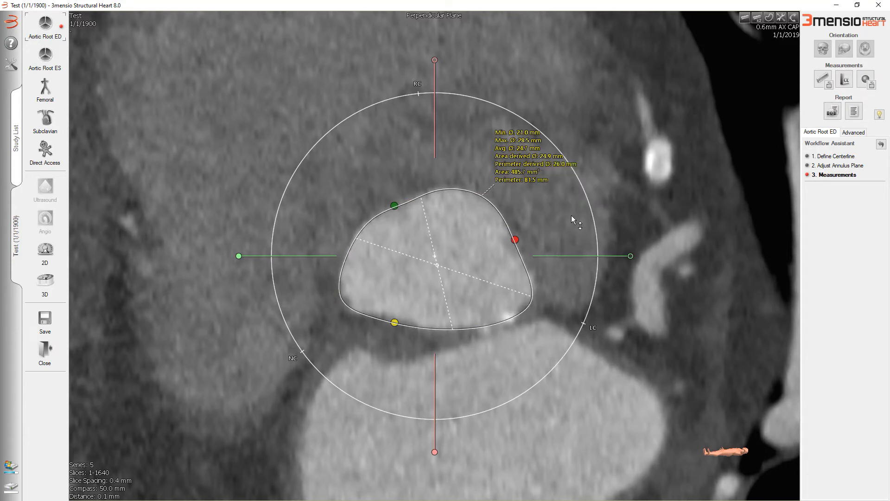
right_click(549, 229)
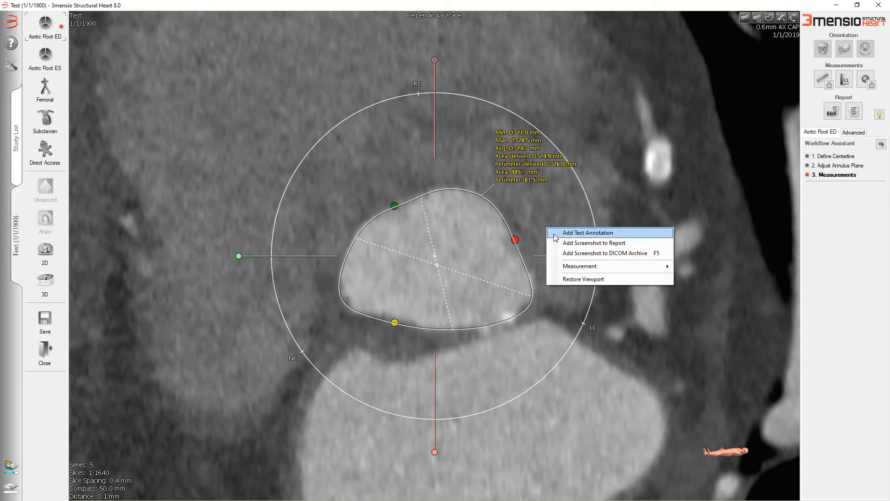
click(593, 242)
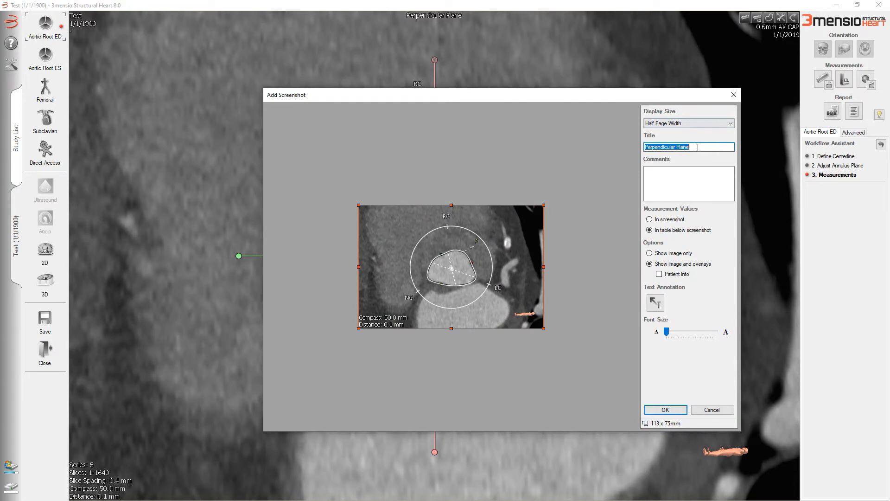
click(723, 410)
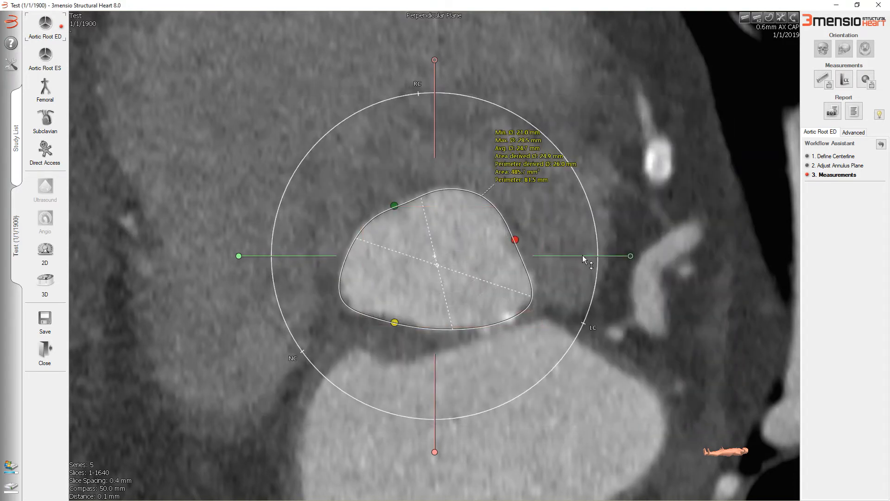
Restore the multi-view layout and position the cursor plane about 3 mm below the basal plane, in the outflow tract.
double_click(565, 234)
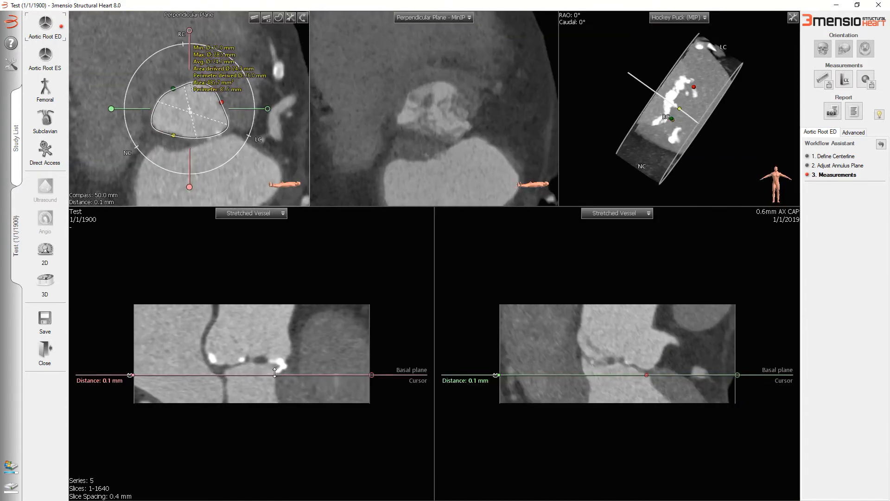
drag(275, 373, 278, 380)
drag(278, 381, 279, 380)
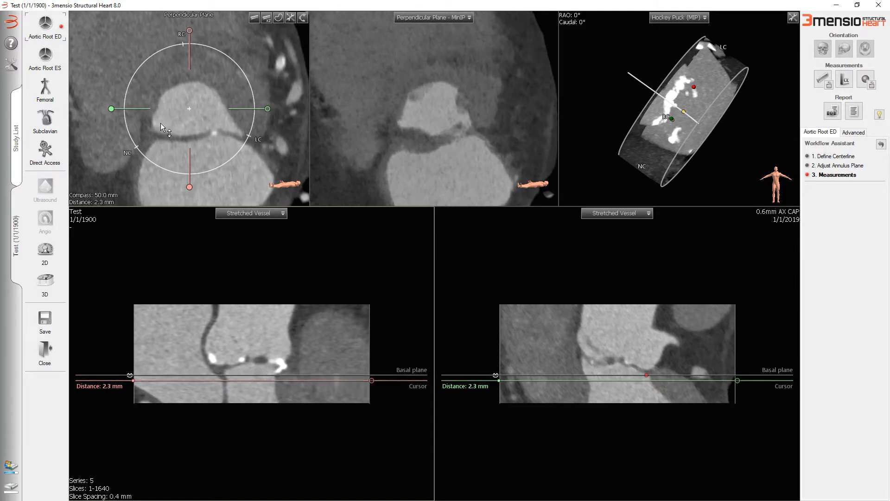
drag(262, 381, 265, 380)
scroll(243, 357, down, 2)
scroll(244, 358, down, 1)
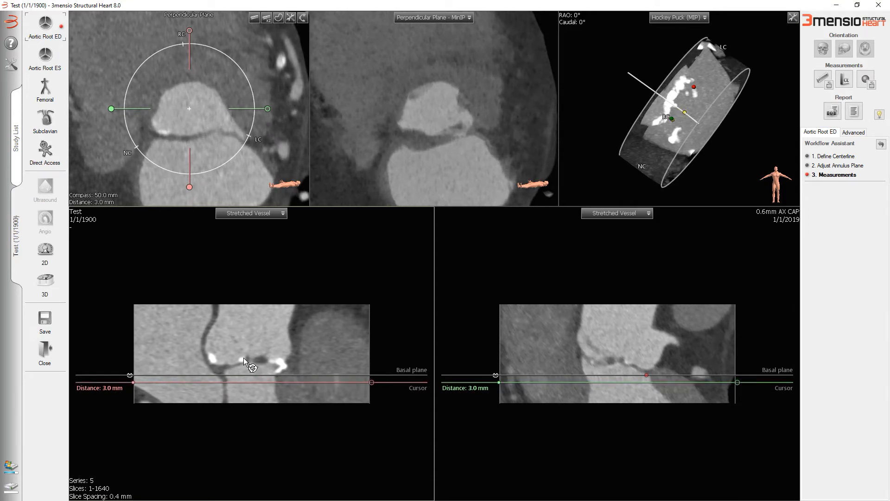
Trace the outflow tract contour in the enlarged perpendicular plane, refine its lower border against the lumen, and shift its measurement label up.
double_click(280, 41)
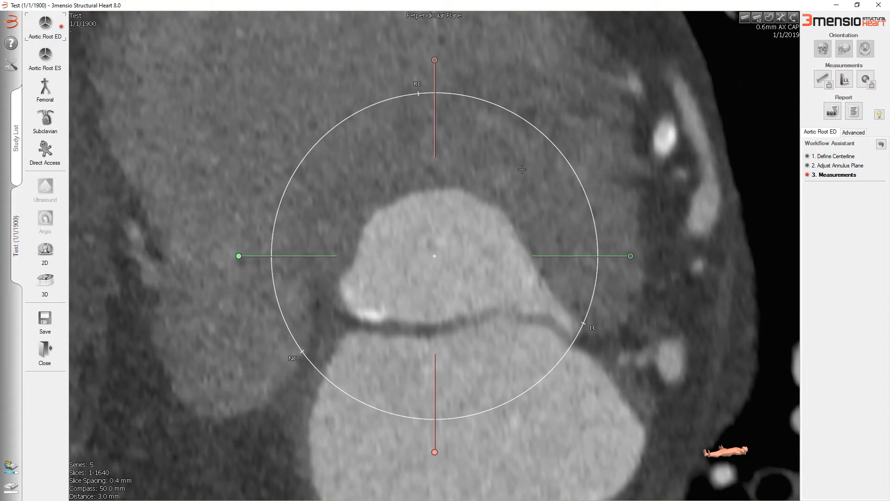
mouse_move(428, 192)
mouse_down()
mouse_move(369, 217)
mouse_move(341, 288)
mouse_move(367, 321)
mouse_move(414, 325)
mouse_move(502, 309)
mouse_move(530, 254)
mouse_move(494, 205)
mouse_move(479, 203)
mouse_move(497, 206)
mouse_move(460, 190)
mouse_up()
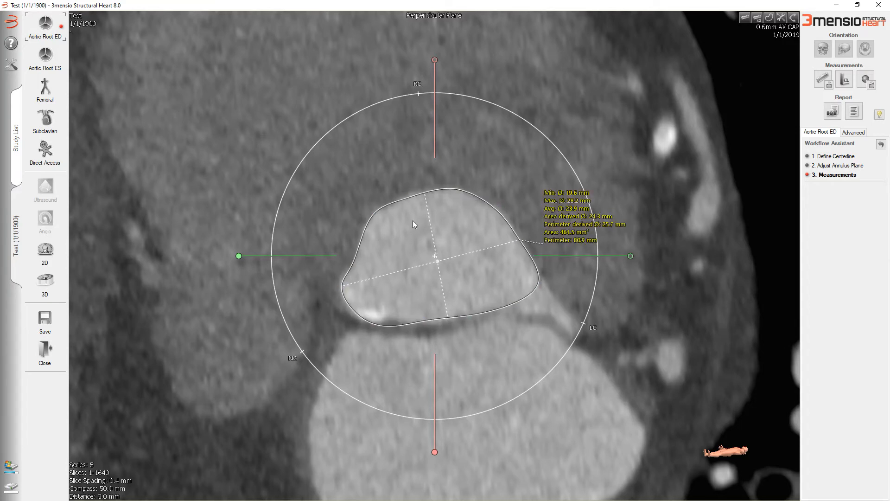
drag(341, 282, 361, 314)
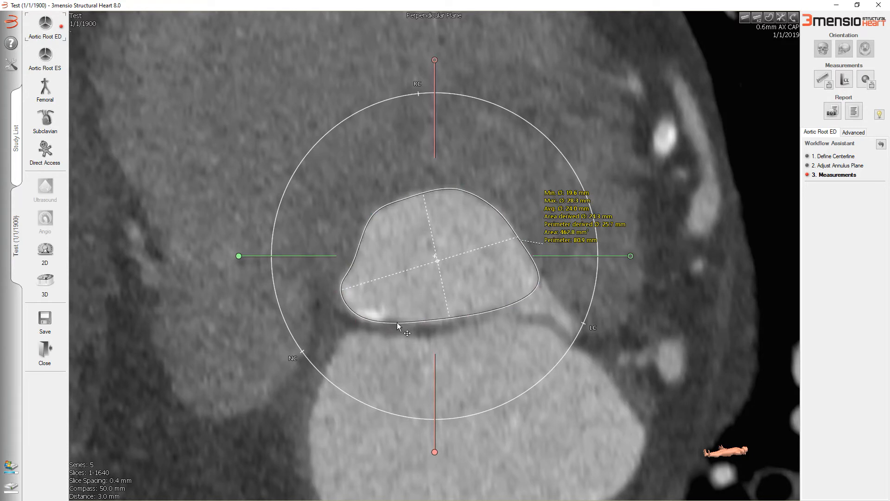
drag(420, 320, 391, 320)
right_click(393, 321)
click(403, 327)
drag(535, 191, 532, 178)
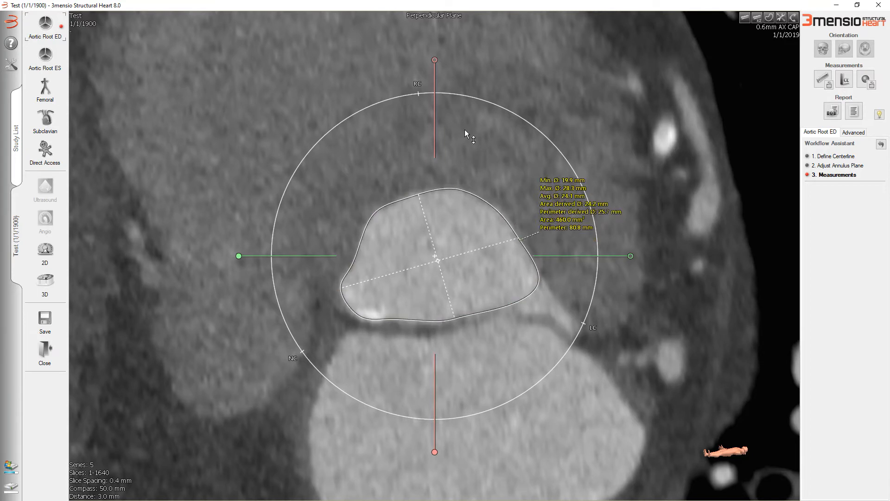
Position the cursor plane about 22.9 mm above the basal plane and trace the aortic lumen contour at that level.
double_click(463, 159)
drag(307, 383, 313, 320)
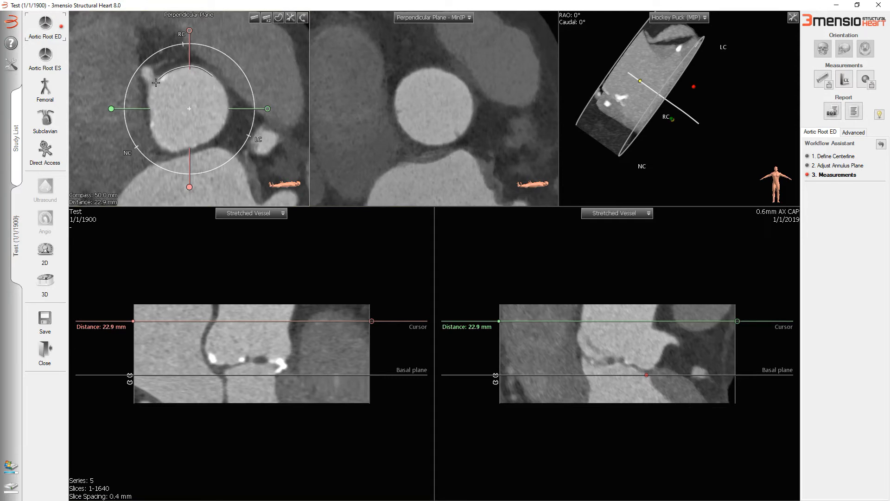
drag(160, 140, 164, 148)
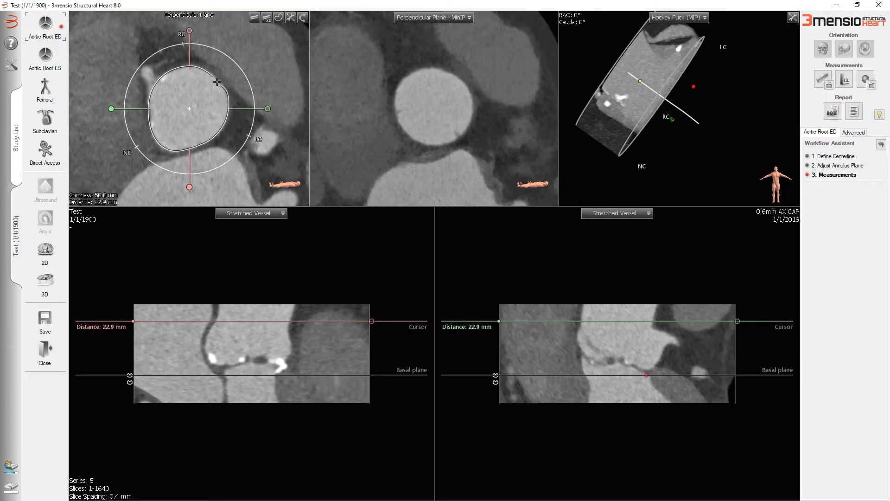
drag(217, 81, 213, 76)
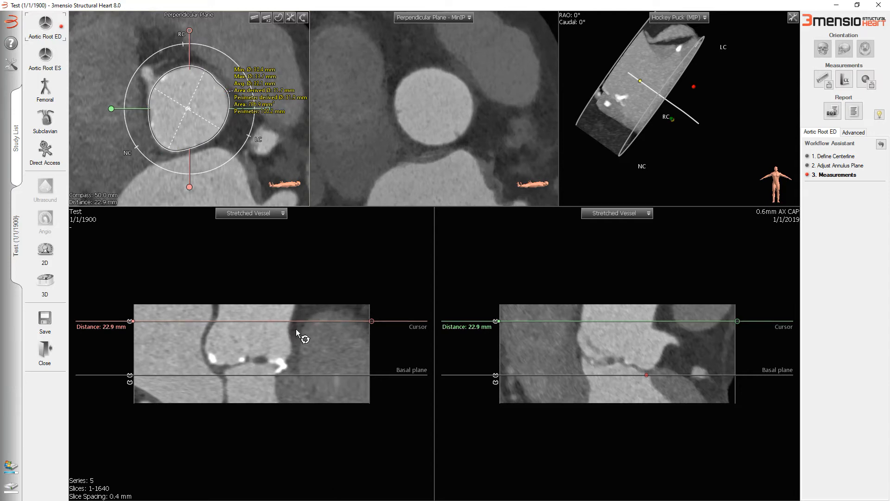
Align the red long-axis view with the left coronary ostium and lower the cursor plane toward the ostium's lower edge.
drag(275, 322, 280, 333)
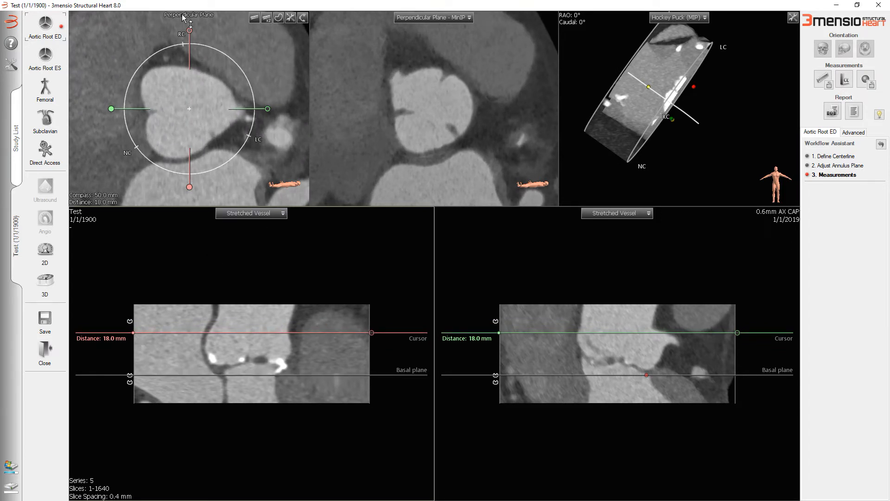
drag(190, 27, 268, 119)
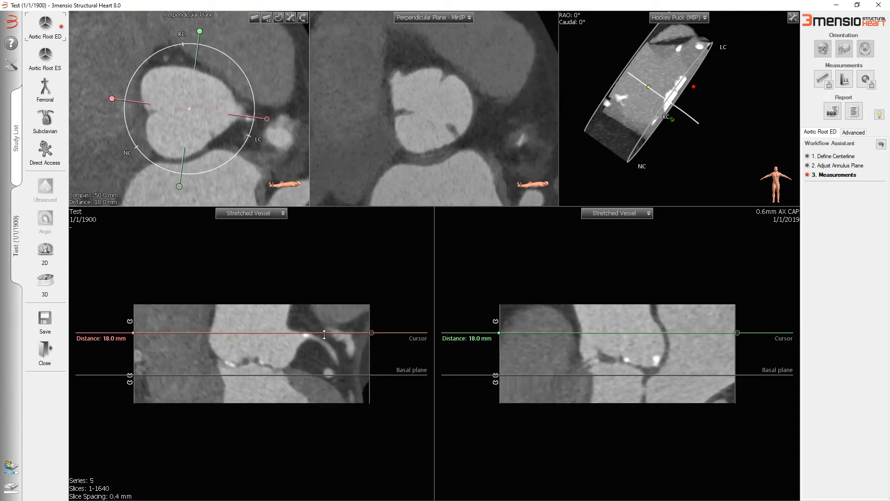
drag(316, 330, 318, 346)
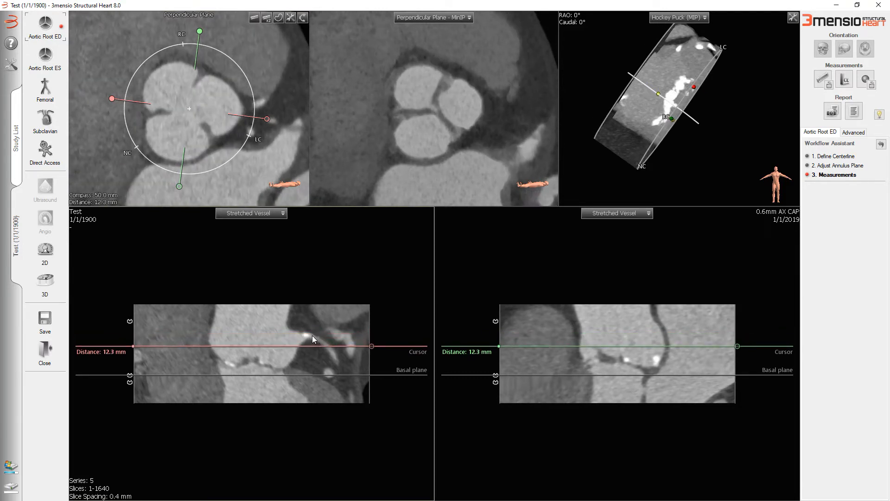
scroll(273, 307, up, 3)
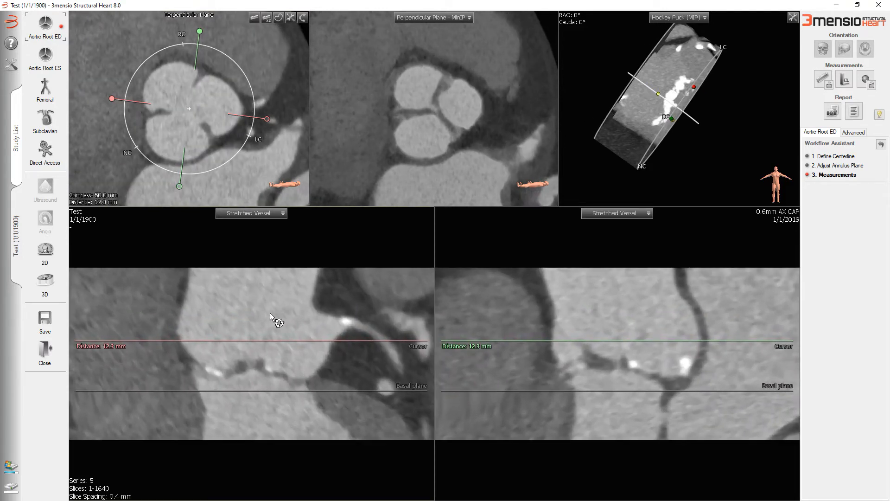
Add a length measurement from the basal plane to the left coronary ostium's lower edge, about 12 mm above it.
mouse_move(340, 339)
mouse_down()
mouse_move(336, 309)
mouse_move(340, 342)
mouse_up()
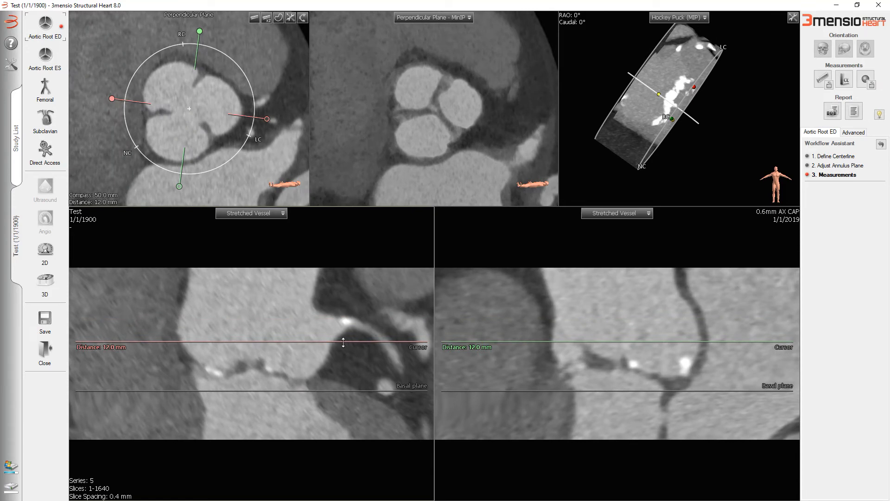
right_click(343, 342)
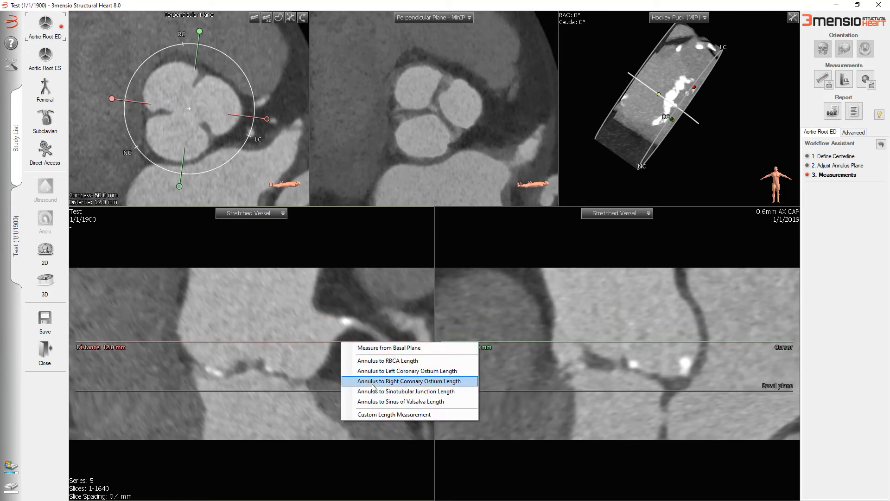
click(388, 348)
drag(90, 380, 356, 315)
Add two basal plane length measurements at the left coronary ostium, to levels about 18.5 mm and 21.2 mm high, placed side by side.
right_click(332, 313)
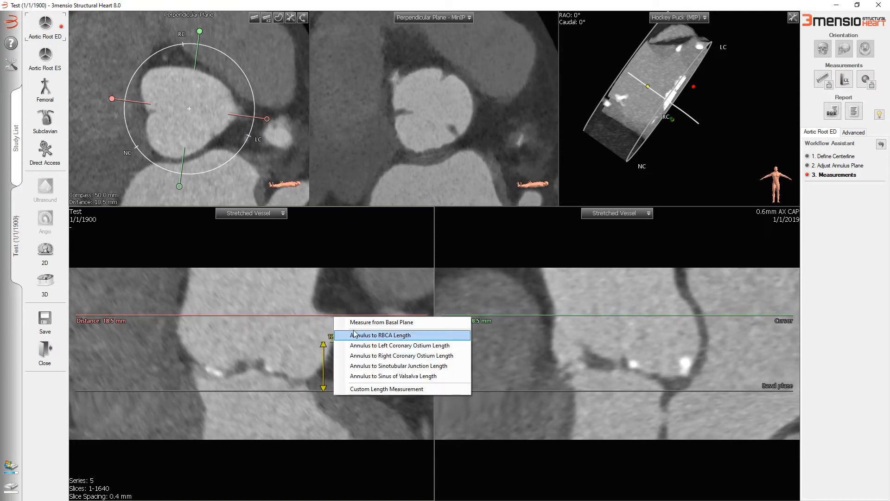
click(346, 319)
drag(81, 356, 361, 304)
right_click(338, 307)
click(350, 312)
drag(81, 354, 376, 345)
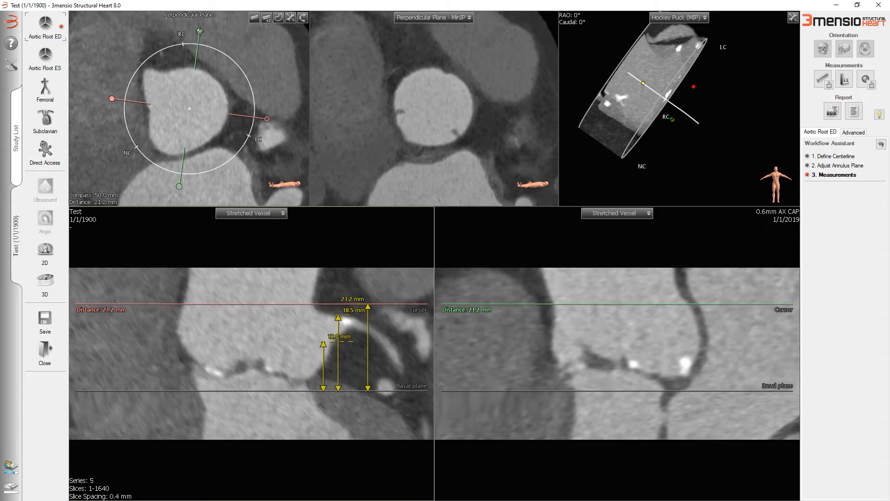
Align the green long-axis view with the right coronary ostium and measure from the basal plane to its lower edge, about 20.3 mm high.
drag(199, 31, 130, 57)
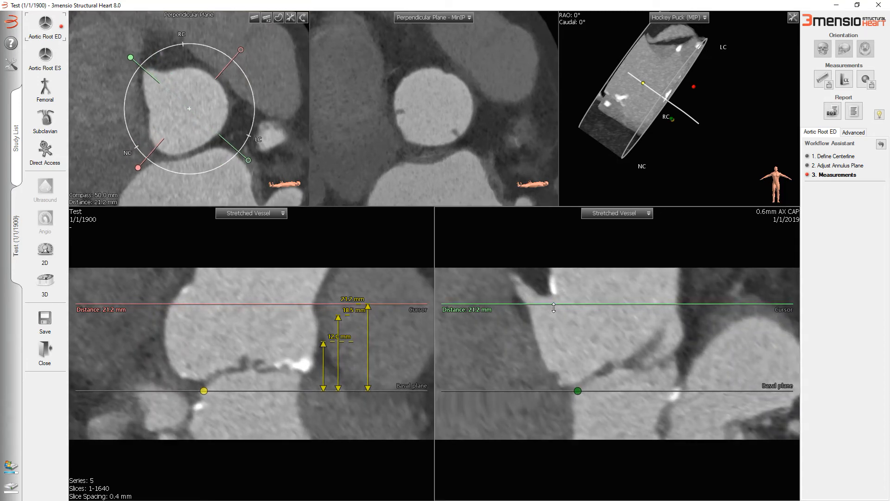
drag(553, 307, 563, 308)
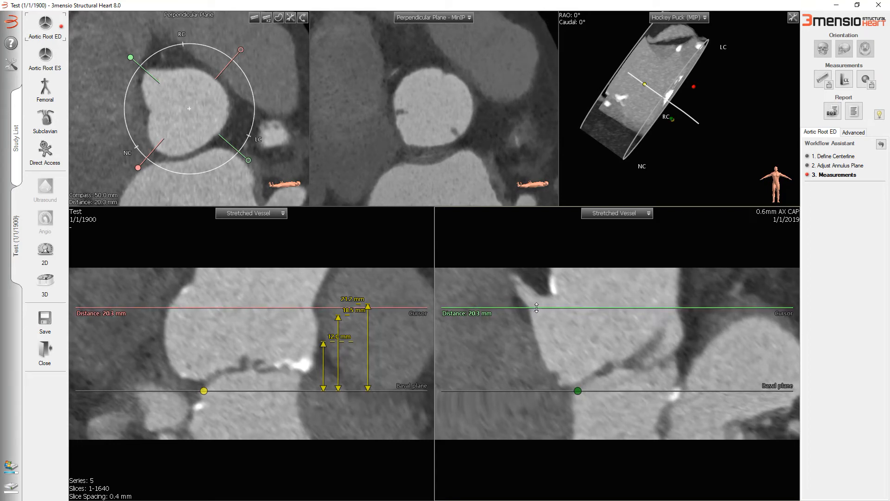
right_click(542, 306)
click(561, 312)
drag(443, 355, 537, 352)
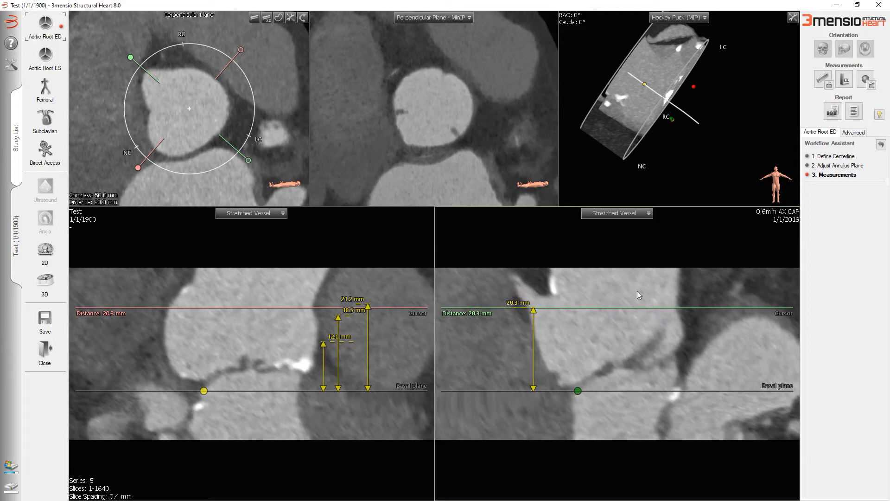
Add a second basal plane length measurement at the right coronary ostium, to the level about 23.8 mm high.
drag(580, 305, 582, 292)
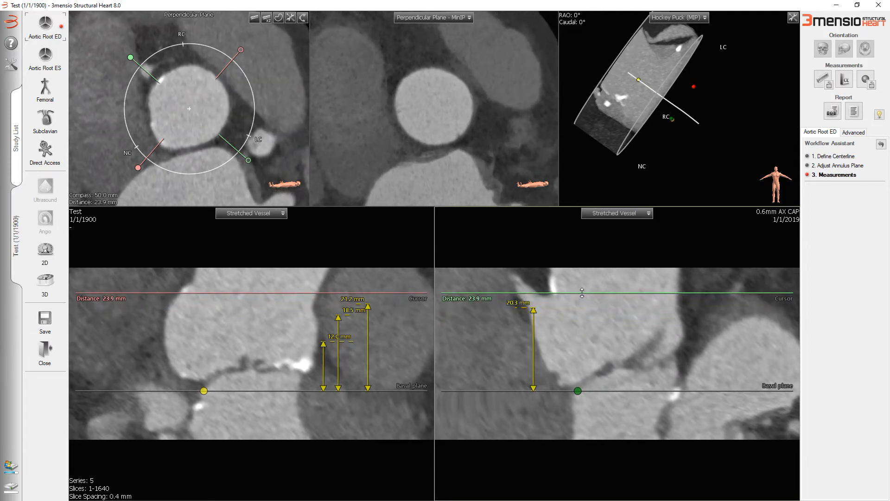
right_click(583, 294)
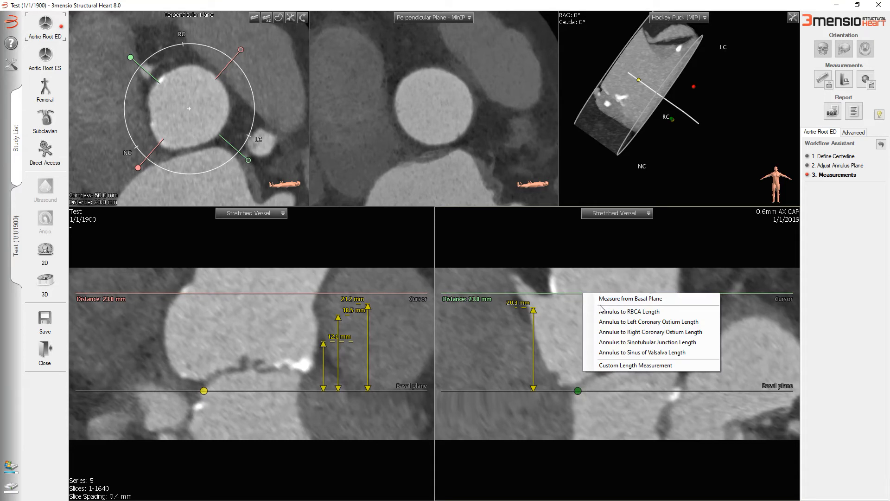
click(603, 301)
drag(442, 342, 549, 342)
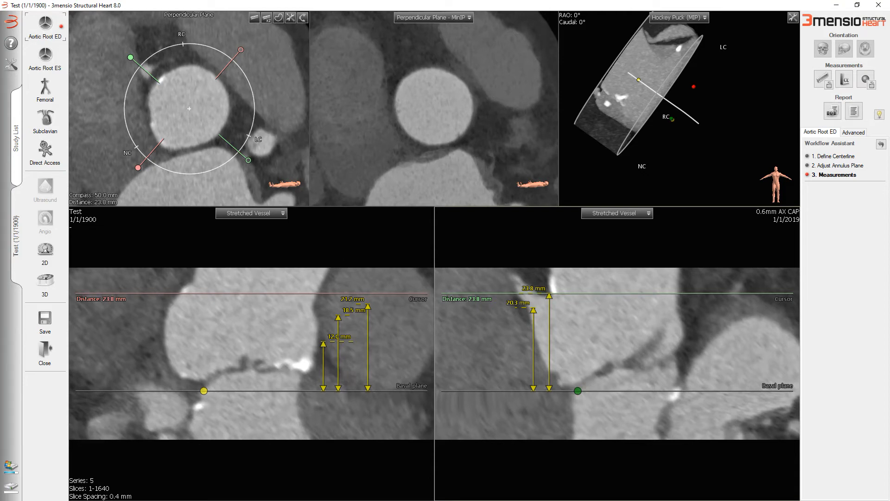
Rotate the Hockey Puck view to about LAO 26°, Caudal 4° and return the cursor plane to the basal plane at 0.0 mm.
double_click(705, 153)
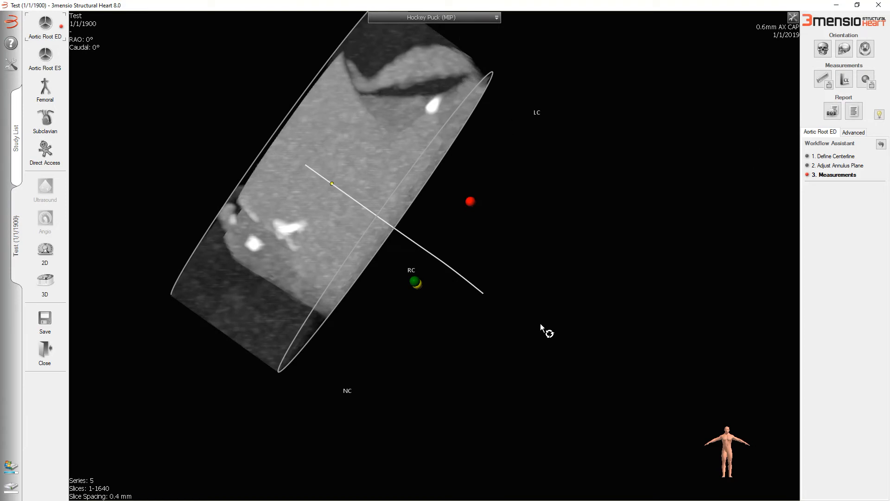
double_click(541, 316)
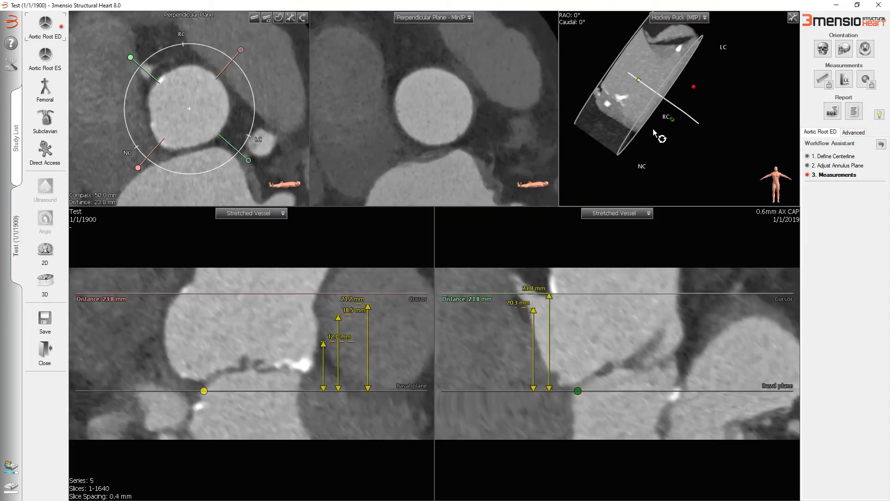
drag(648, 134, 603, 111)
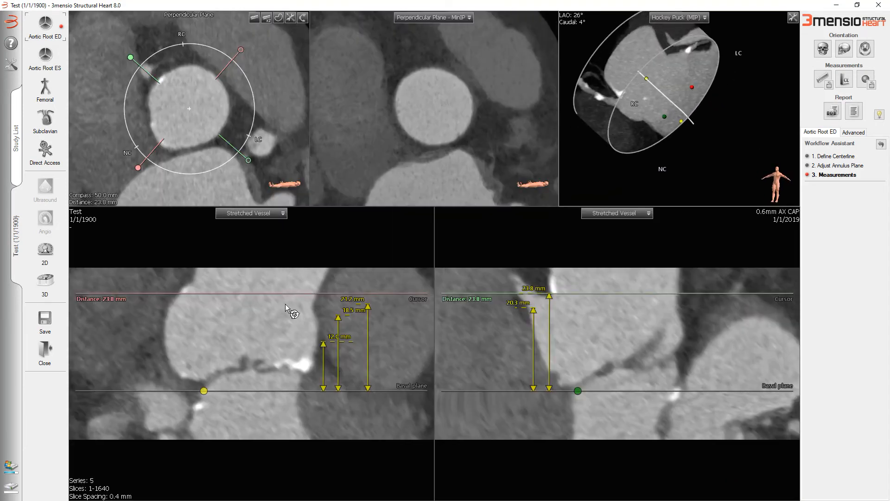
drag(276, 289, 284, 391)
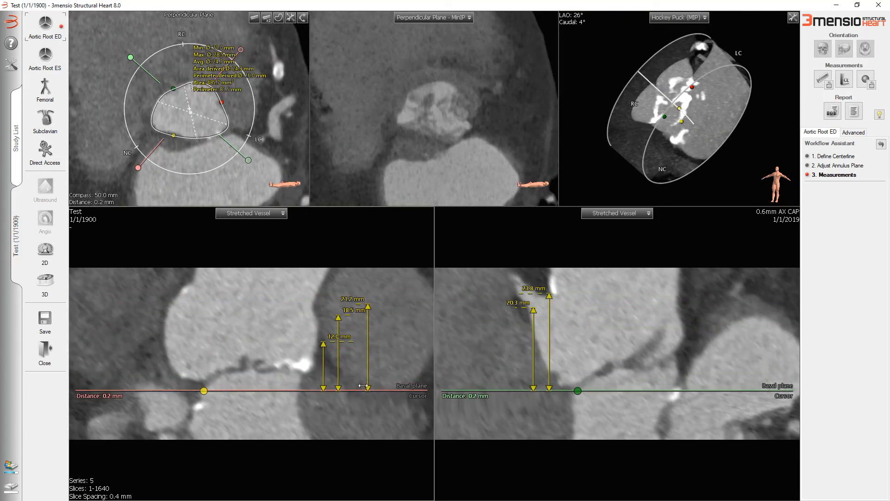
scroll(363, 386, down, 2)
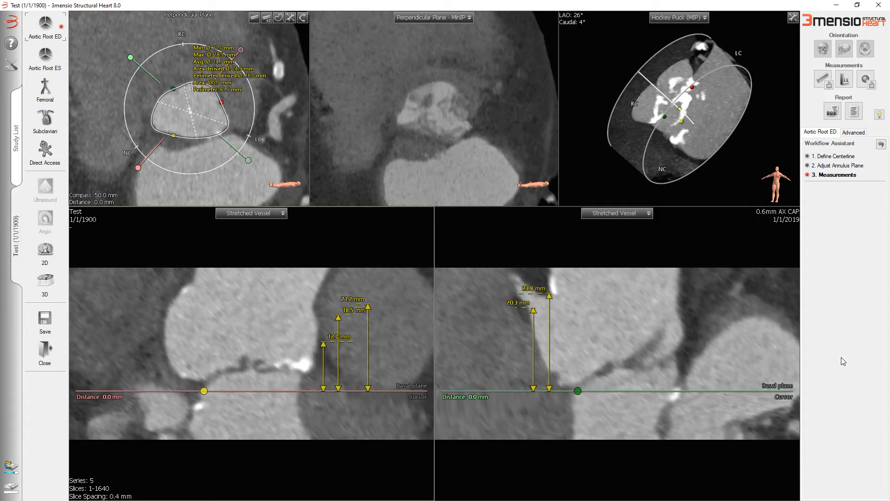
Rotate the Hockey Puck view to about LAO 90°, Caudal 34° to face the valve and enlarge it.
drag(691, 182, 632, 82)
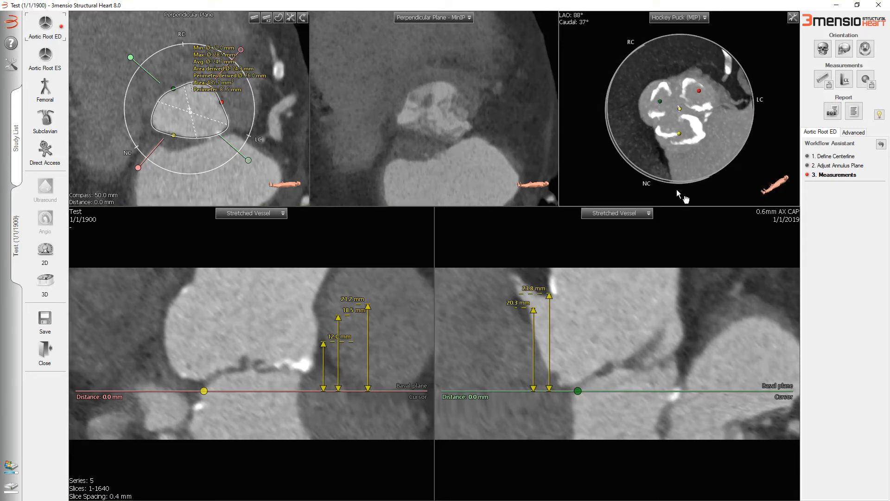
drag(677, 185, 671, 187)
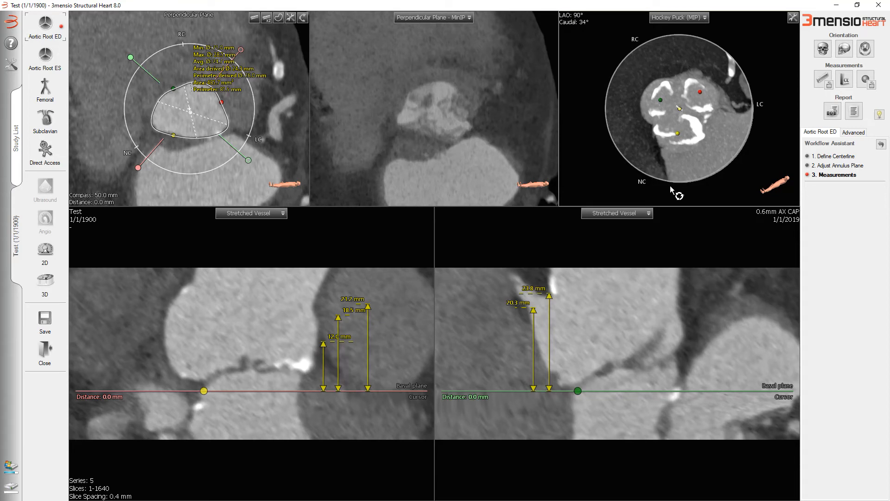
right_drag(688, 123, 689, 95)
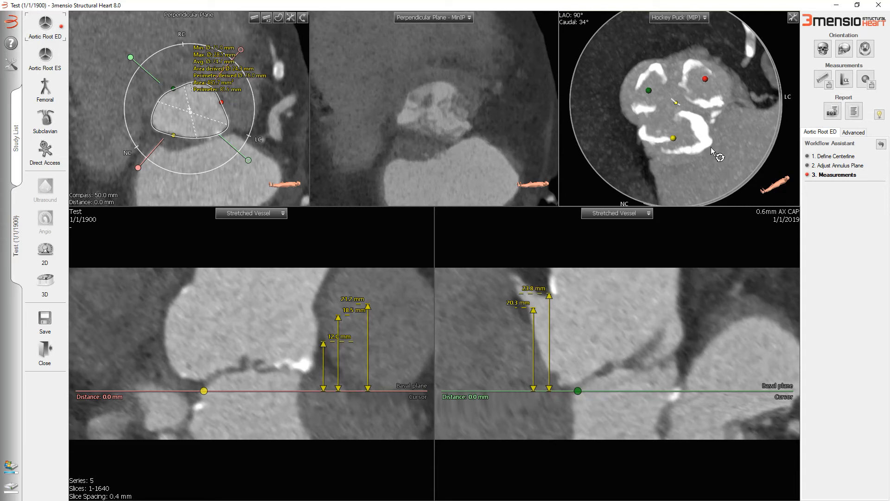
Set the Hockey Puck height to 4 mm and radius to 20 mm, with the puck enlarged in its view.
click(793, 18)
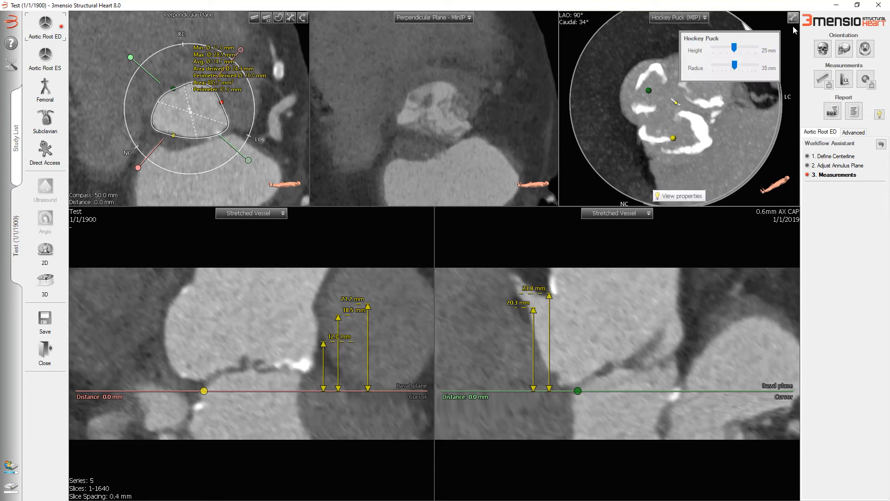
drag(735, 46, 722, 65)
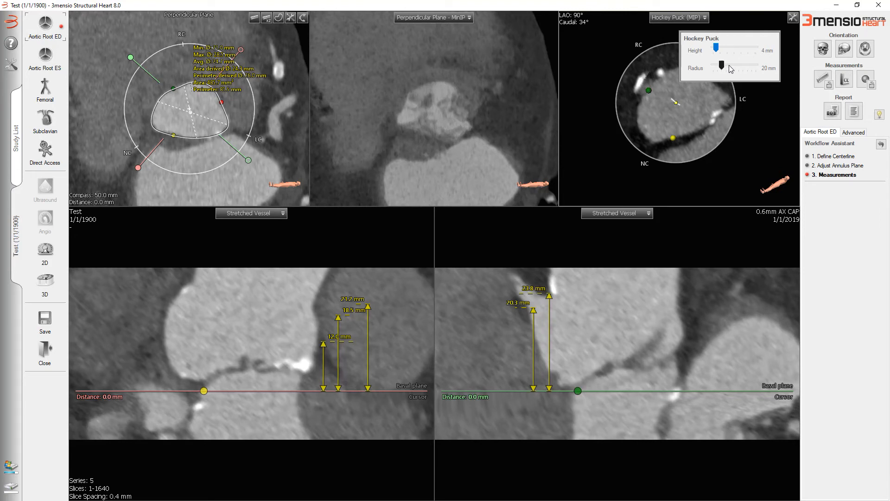
right_drag(666, 118, 663, 76)
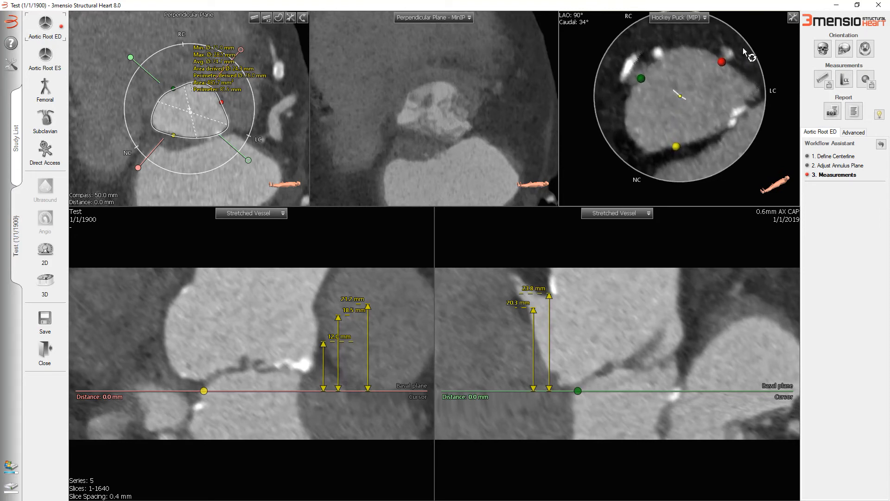
right_click(754, 171)
click(780, 147)
Turn the Hockey Puck to the opposite side at about RAO 95°, Cranial 31° and switch it to VR rendering.
drag(758, 85, 506, 91)
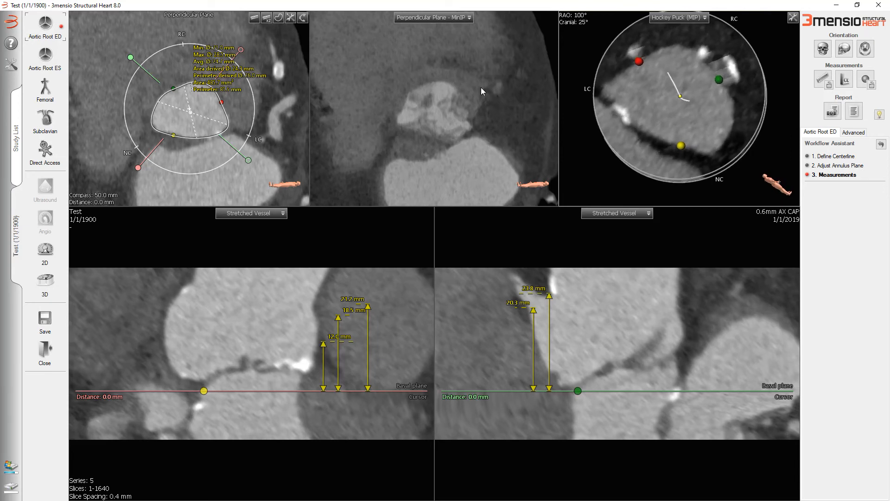
mouse_move(693, 158)
mouse_down()
mouse_move(695, 168)
mouse_move(704, 151)
mouse_up()
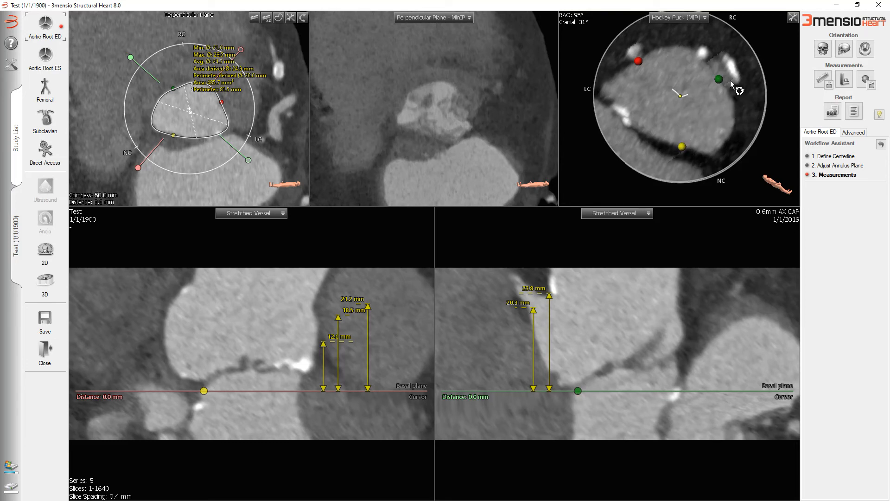
click(701, 19)
click(693, 41)
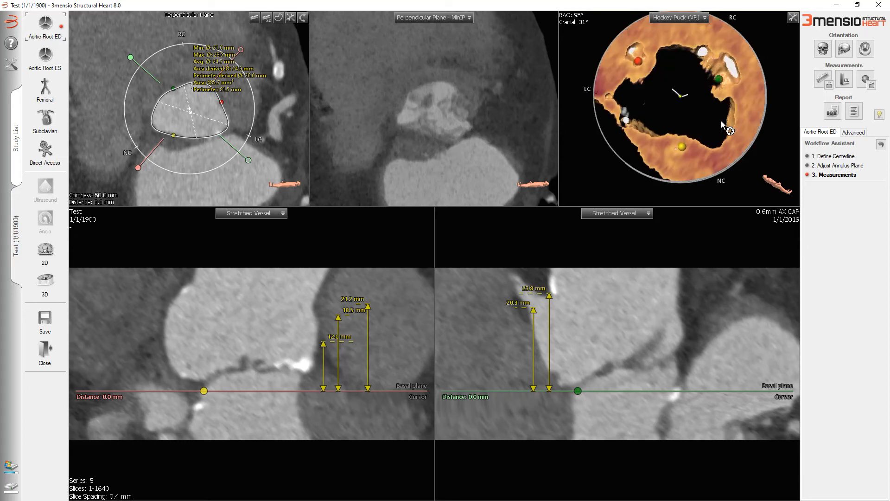
Increase the Hockey Puck height to about 28 mm to include the calcified leaflets in the volume rendering.
click(792, 19)
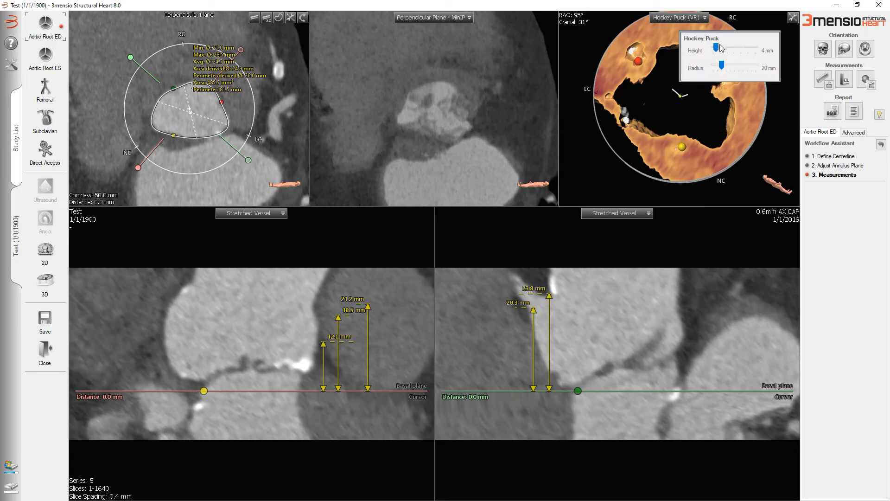
drag(717, 49, 739, 50)
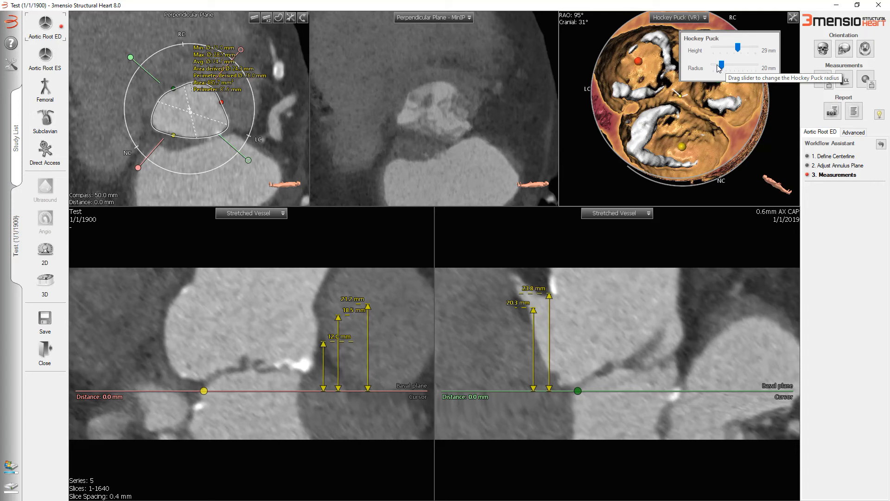
drag(737, 47, 760, 47)
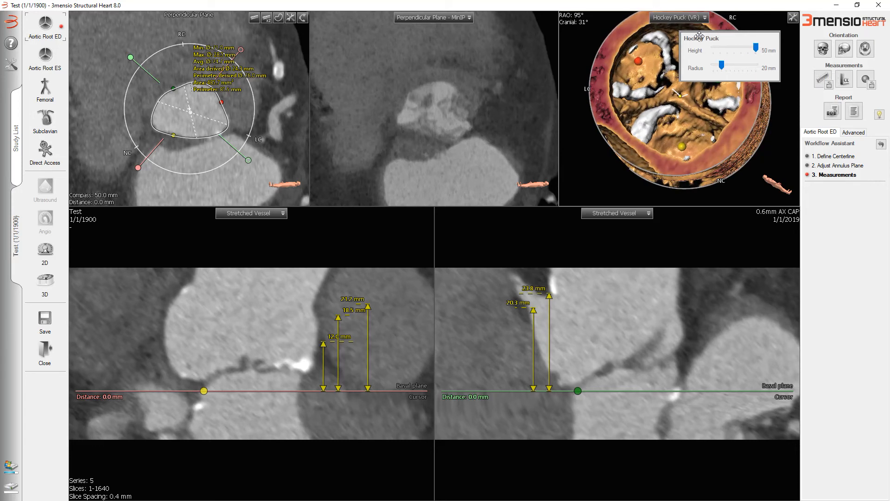
drag(757, 47, 724, 50)
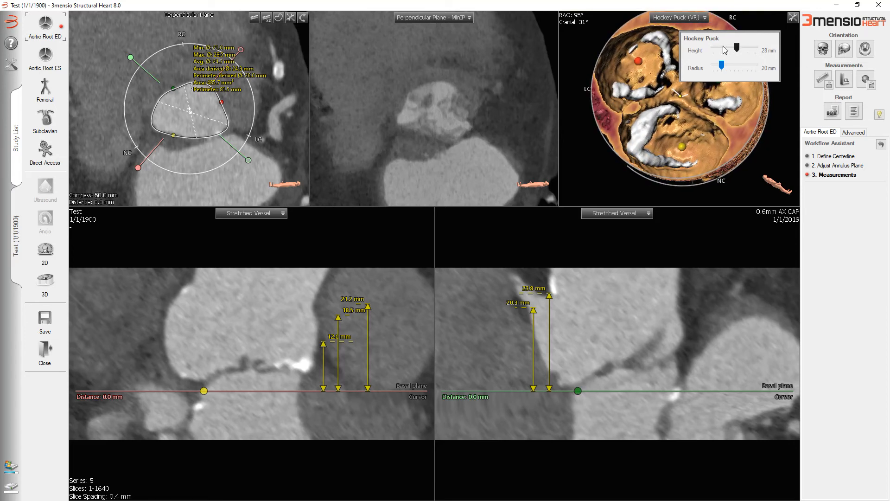
click(773, 135)
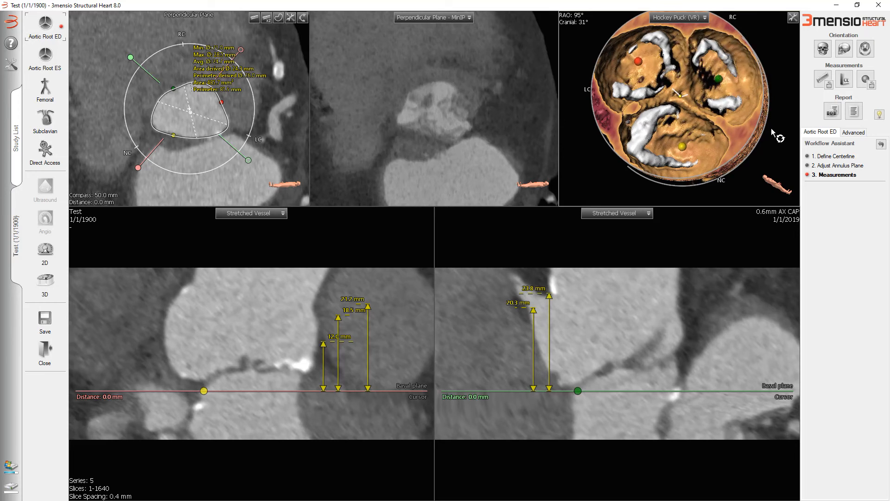
Rotate the volume-rendered Hockey Puck to about RAO 92°, Cranial 36° and add a screenshot of it to the report.
mouse_move(718, 88)
mouse_down()
mouse_move(714, 97)
mouse_move(700, 80)
mouse_move(732, 79)
mouse_move(695, 90)
mouse_move(641, 83)
mouse_move(653, 99)
mouse_move(693, 98)
mouse_up()
right_click(691, 96)
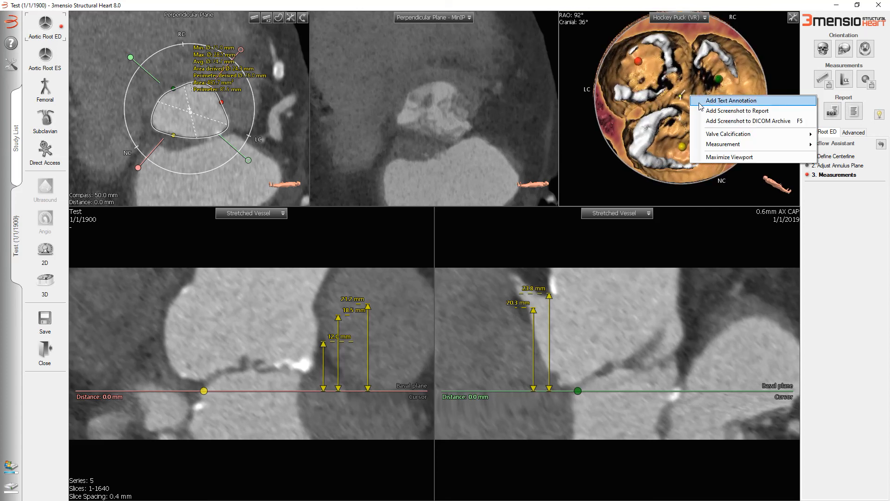
click(763, 184)
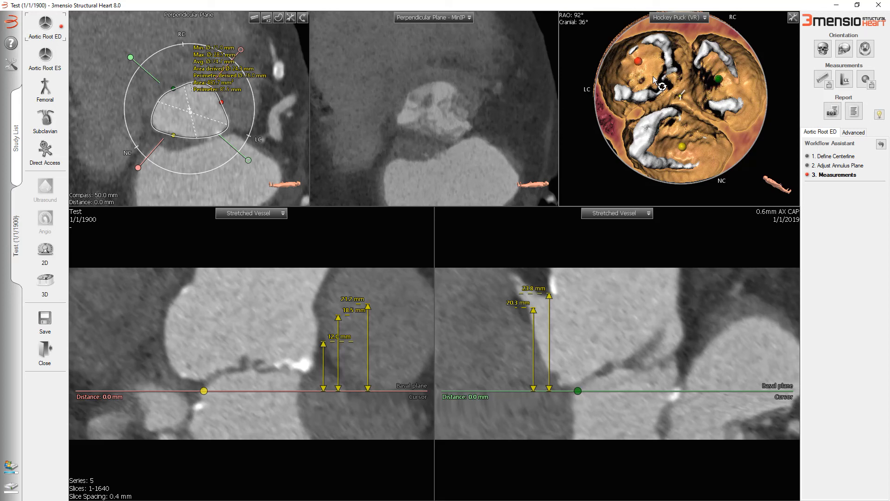
right_click(654, 79)
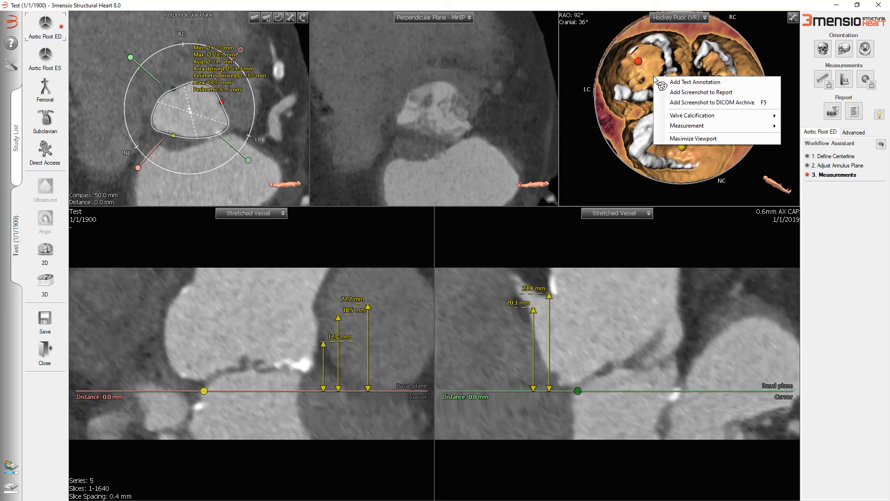
click(707, 92)
click(716, 411)
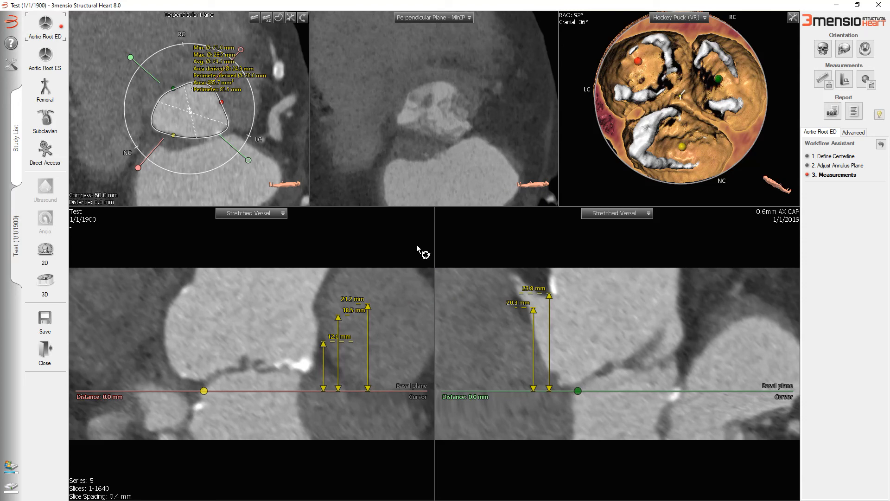
Place the cursor plane 2.5 mm above the basal plane and rotate the perpendicular plane's long-axis lines slightly clockwise.
scroll(366, 171, up, 5)
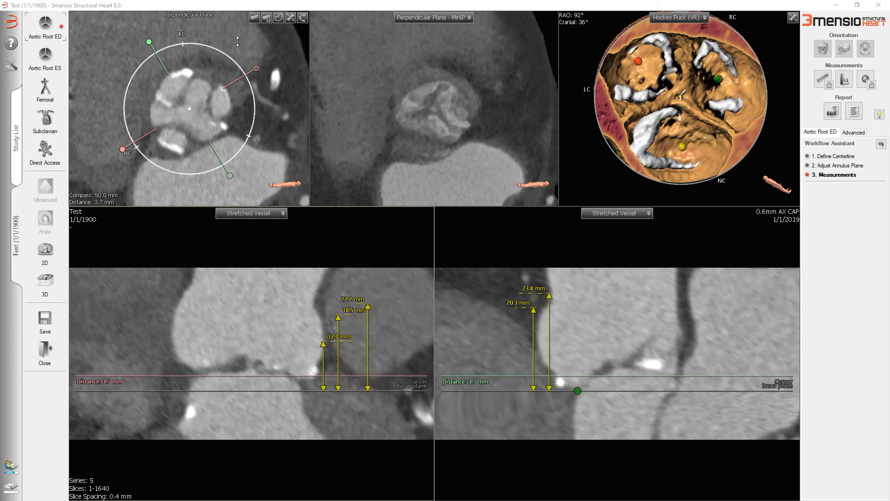
drag(149, 42, 151, 41)
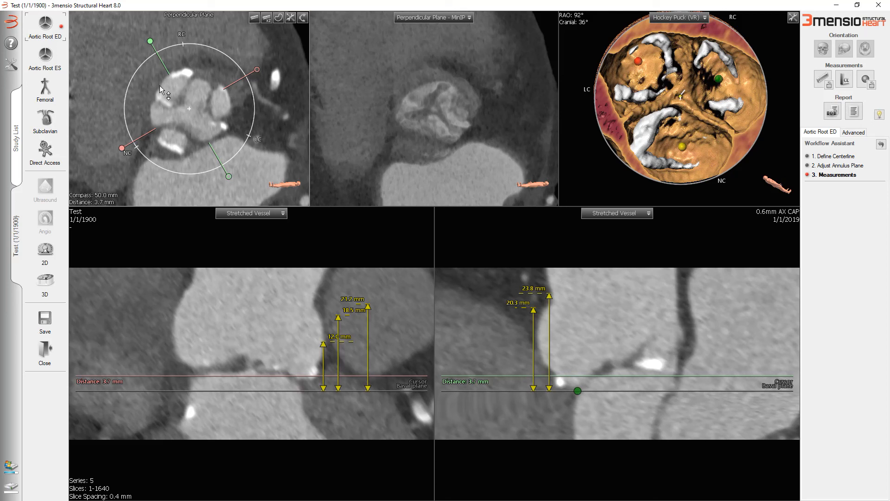
mouse_move(150, 42)
mouse_down()
mouse_move(134, 62)
mouse_move(156, 44)
mouse_up()
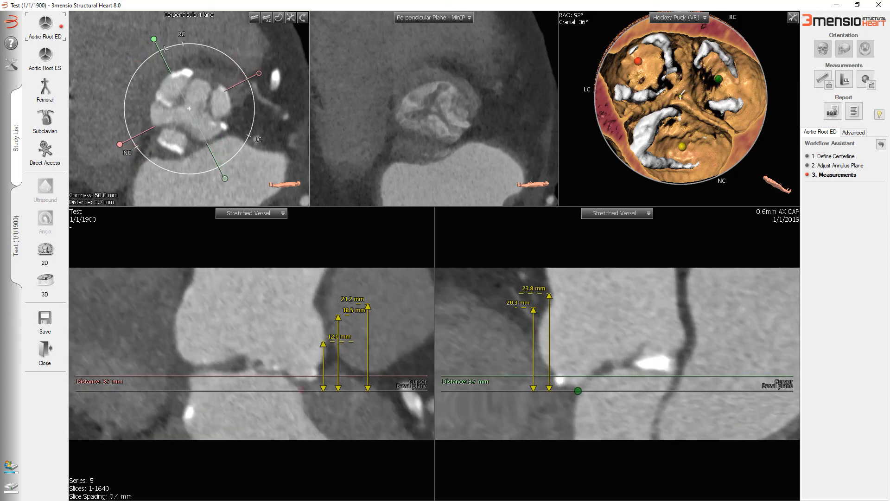
scroll(219, 123, down, 2)
scroll(218, 124, down, 2)
scroll(220, 125, down, 1)
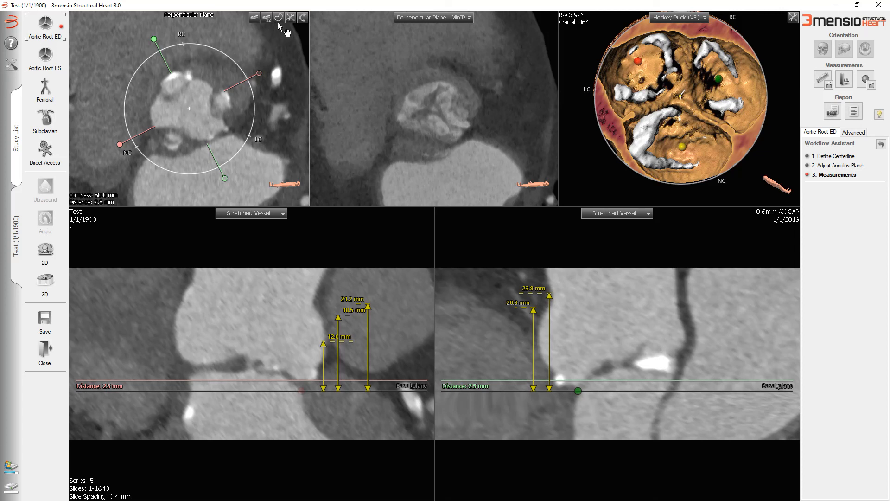
Enable the C-arm positioning tool in the perpendicular plane, fine-tune its angle and add a screenshot of that view to the report.
click(303, 19)
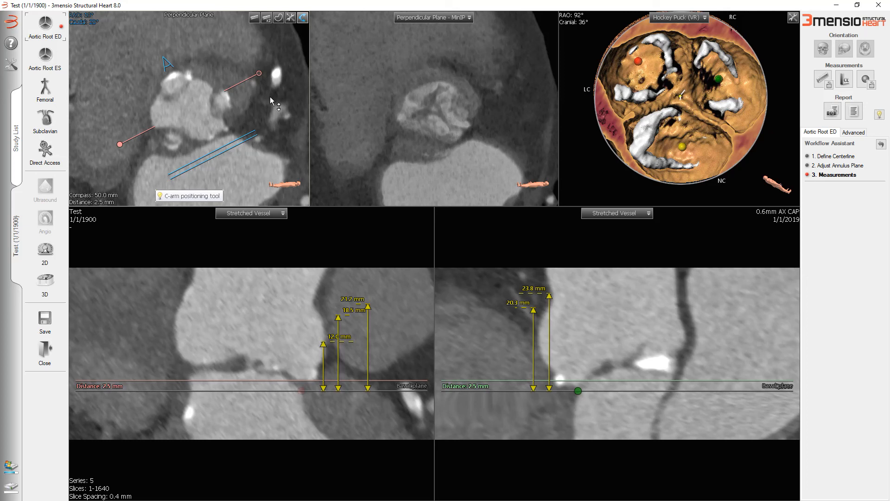
drag(177, 59, 166, 58)
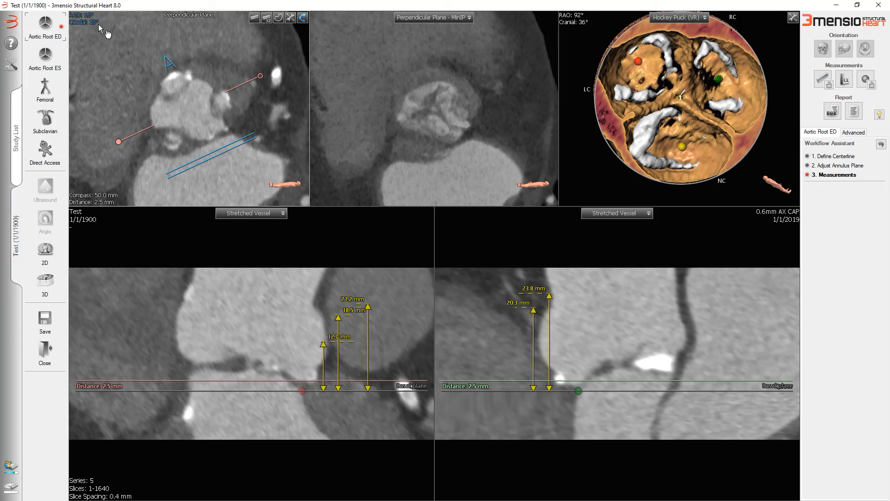
drag(162, 55, 162, 55)
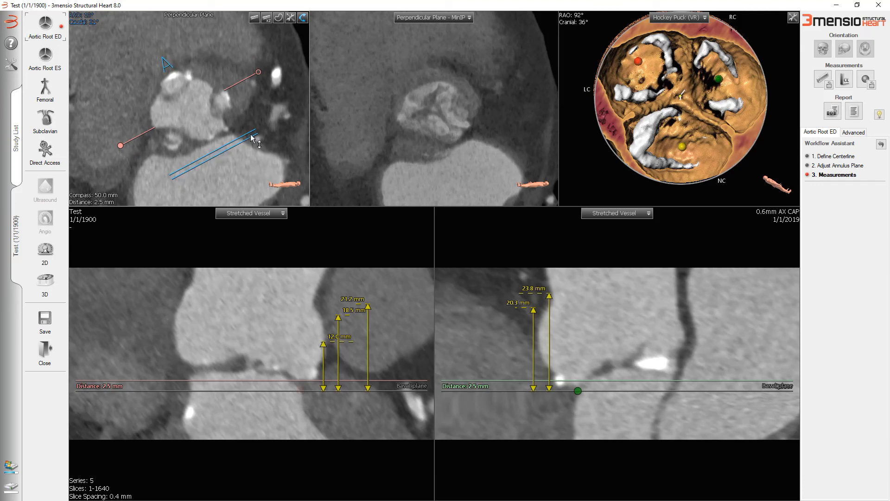
click(301, 18)
right_click(289, 44)
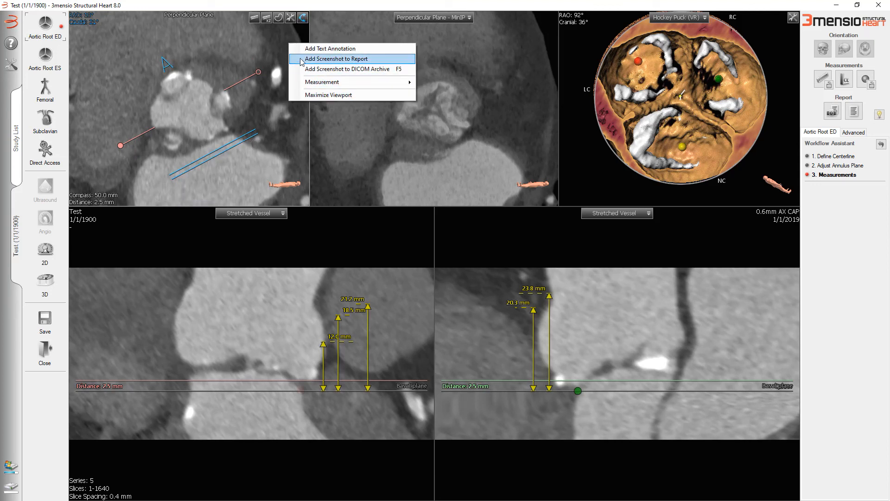
click(304, 60)
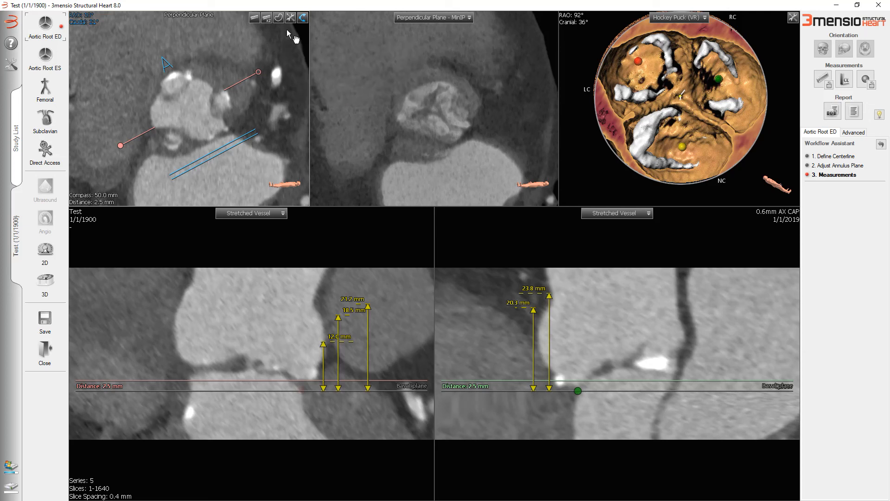